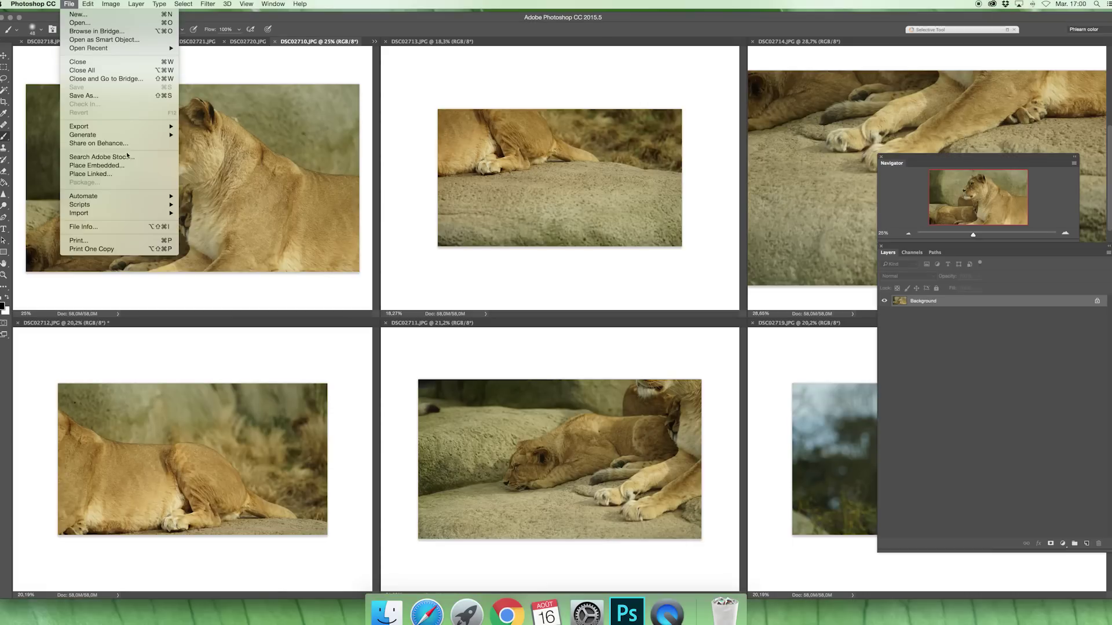
Step: Photomerge all open lion photos into a new Untitled_Panorama1 document
{"action": "mouse_move", "coordinate": [142, 198]}
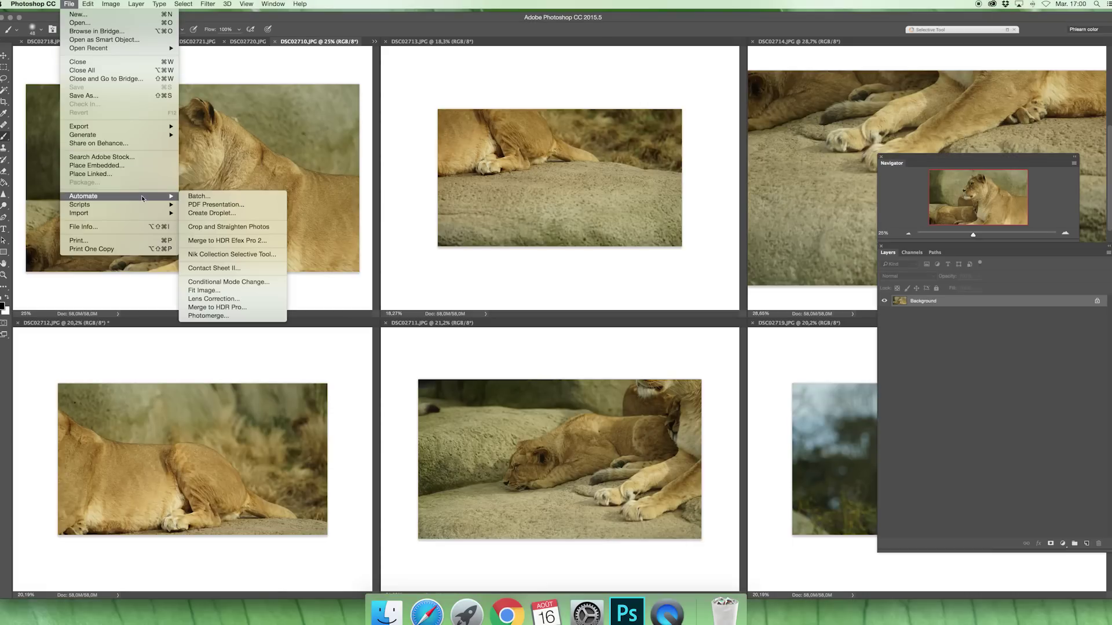
{"action": "left_click", "coordinate": [208, 316]}
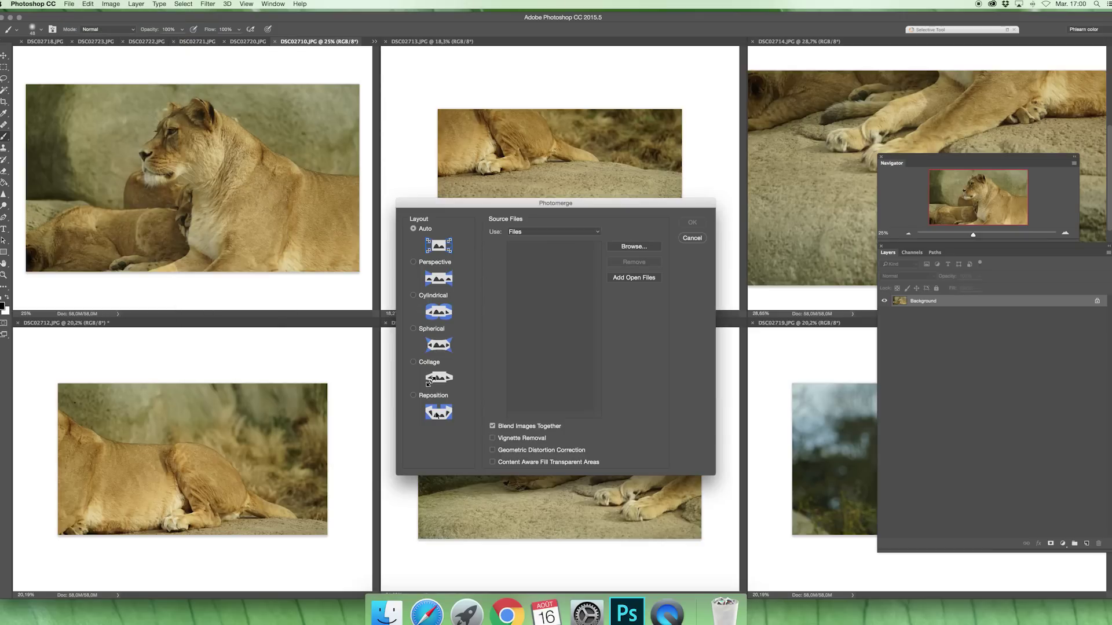
{"action": "left_click", "coordinate": [635, 279]}
{"action": "left_click", "coordinate": [585, 282]}
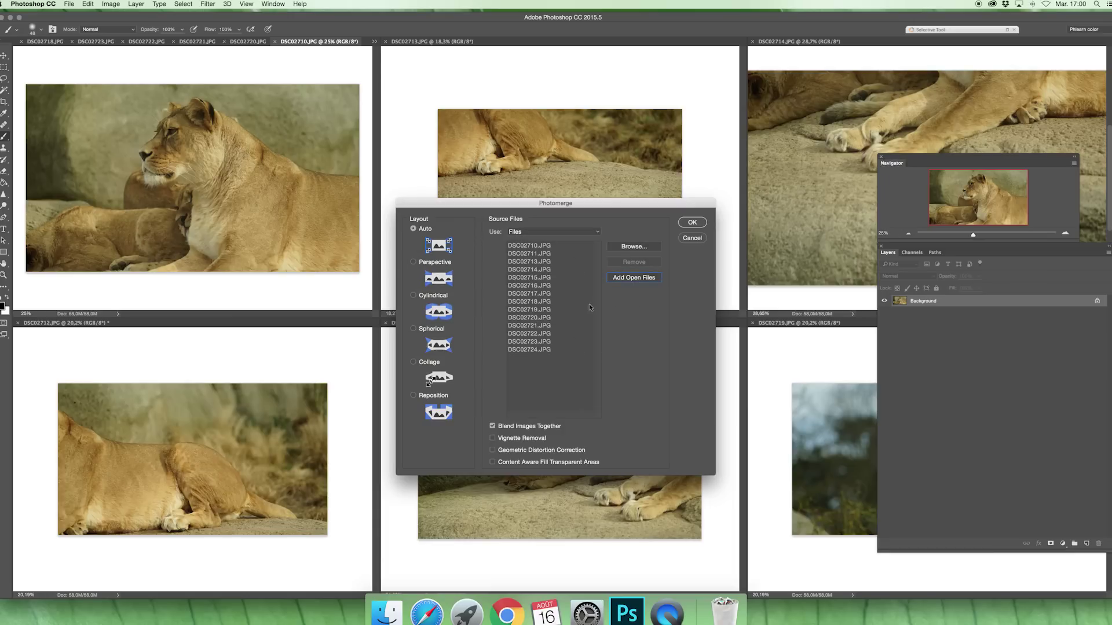
{"action": "left_click", "coordinate": [671, 209]}
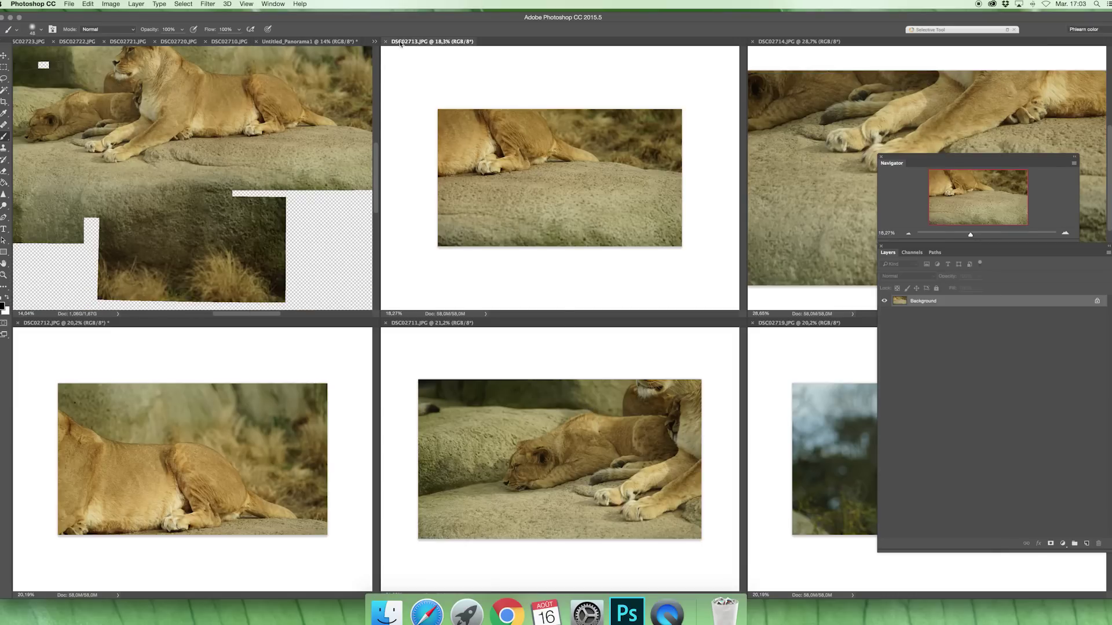
Step: Close all the DSC source photos without saving, leaving only Untitled_Panorama1 open
{"action": "left_click", "coordinate": [386, 42]}
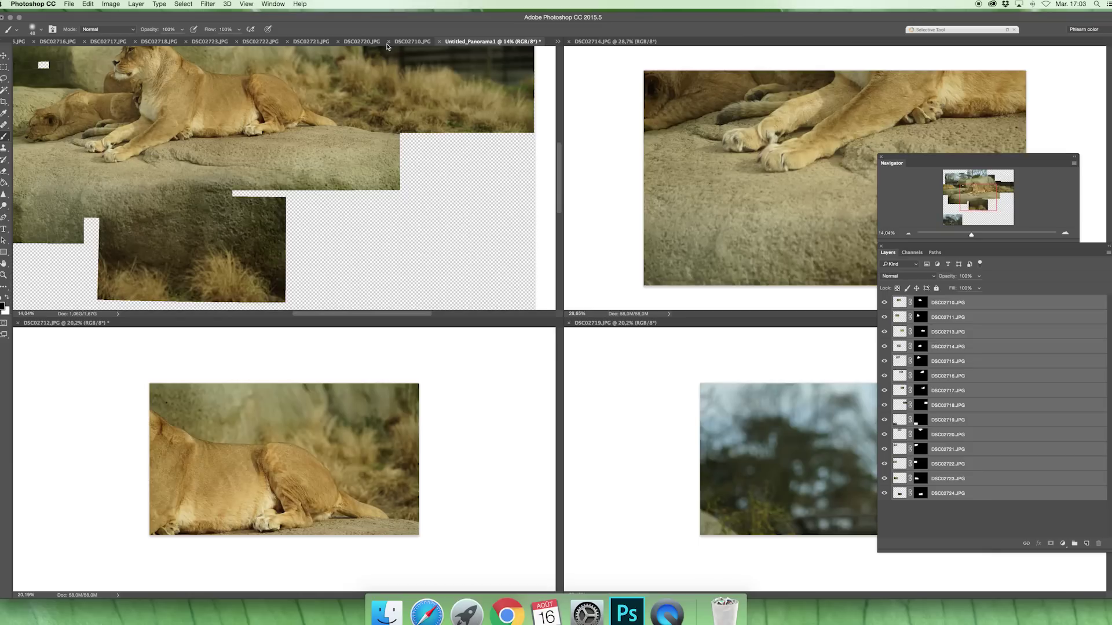
{"action": "left_click", "coordinate": [339, 42]}
{"action": "left_click", "coordinate": [288, 42]}
{"action": "left_click", "coordinate": [230, 42]}
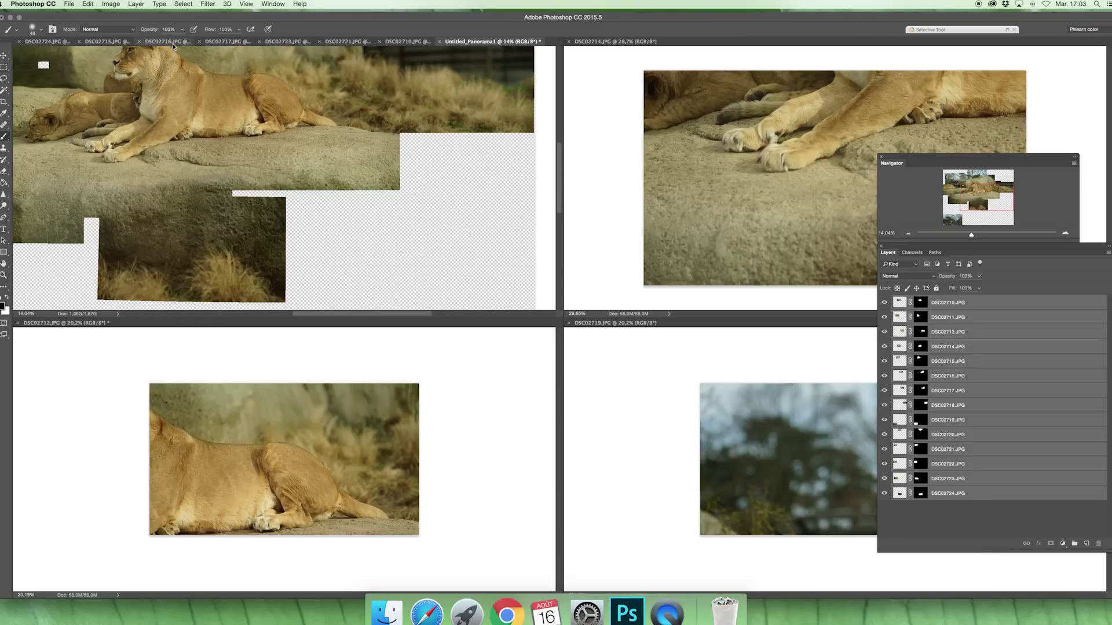
{"action": "left_click", "coordinate": [140, 42]}
{"action": "left_click", "coordinate": [103, 42]}
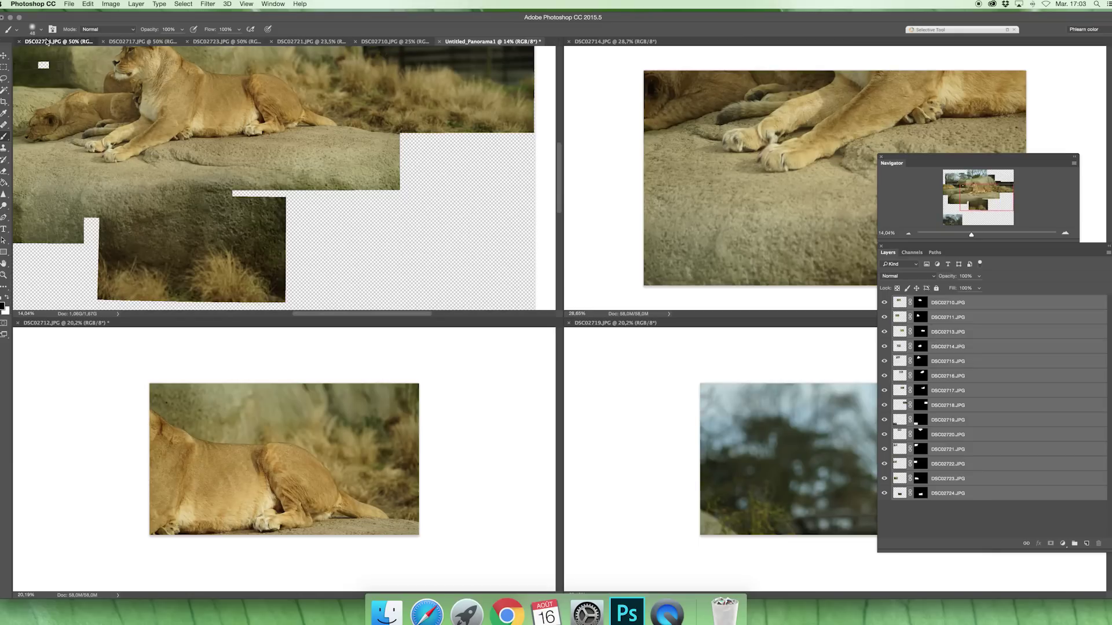
{"action": "left_click", "coordinate": [46, 42]}
{"action": "left_click", "coordinate": [18, 41]}
{"action": "left_click", "coordinate": [19, 41]}
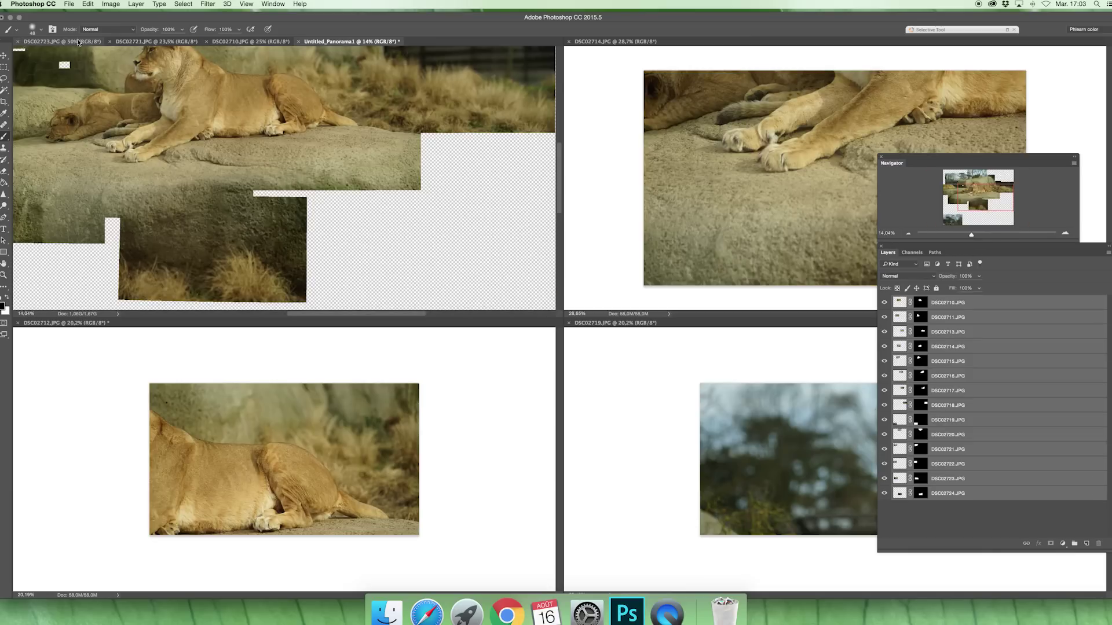
{"action": "left_click", "coordinate": [18, 42]}
{"action": "left_click", "coordinate": [19, 41]}
{"action": "left_click", "coordinate": [19, 42]}
{"action": "left_click", "coordinate": [17, 323]}
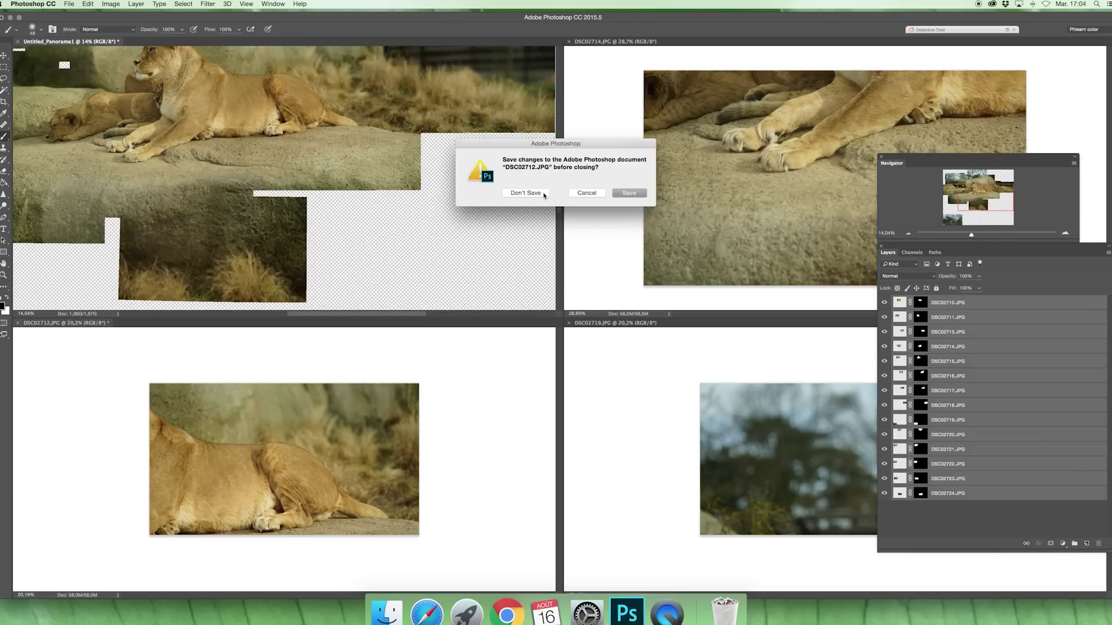
{"action": "left_click", "coordinate": [525, 193]}
{"action": "left_click", "coordinate": [568, 42]}
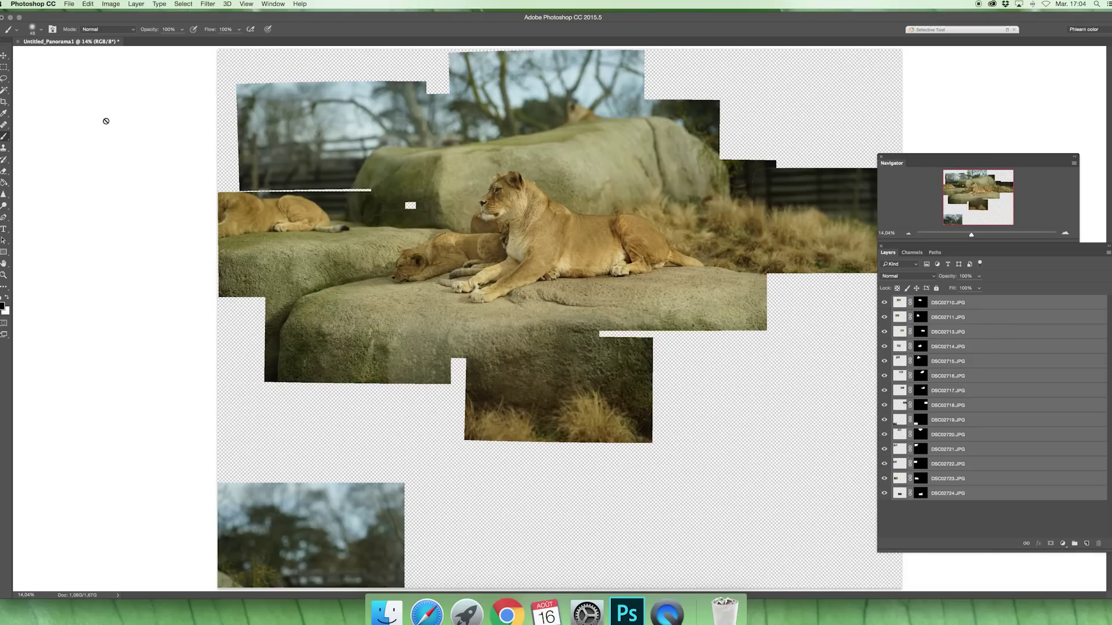
Step: Crop the panorama in from the top-left and bottom-right to the lions-on-rocks area
{"action": "left_click", "coordinate": [4, 67]}
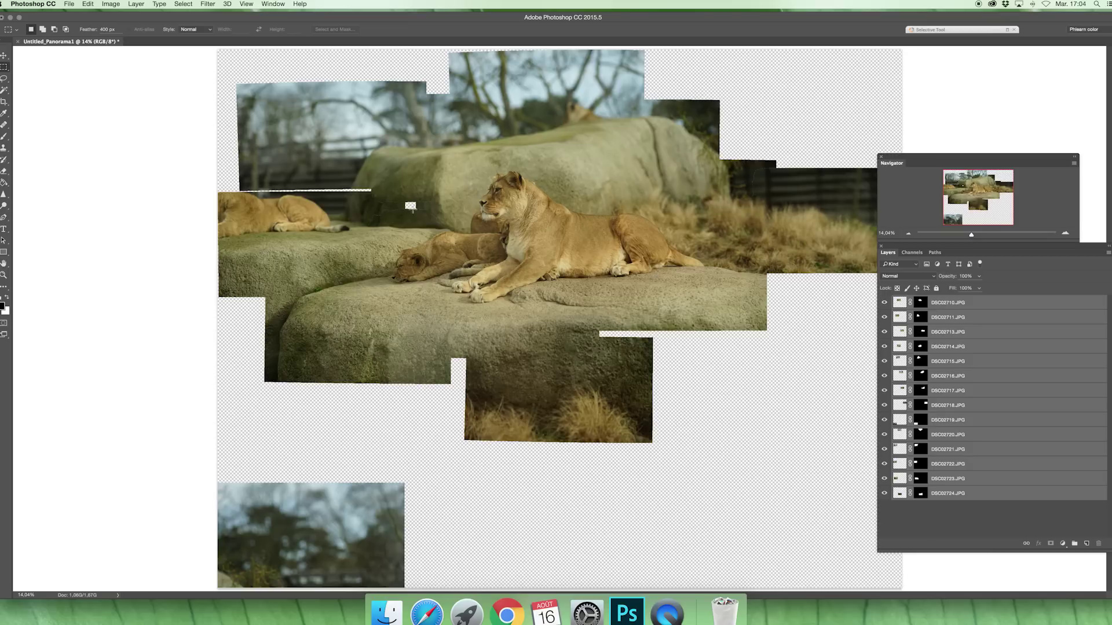
{"action": "mouse_move", "coordinate": [884, 302]}
{"action": "left_mouse_down"}
{"action": "mouse_move", "coordinate": [885, 374]}
{"action": "mouse_move", "coordinate": [885, 303]}
{"action": "left_mouse_up"}
{"action": "key", "text": "c"}
{"action": "left_click_drag", "start_coordinate": [217, 50], "coordinate": [258, 76]}
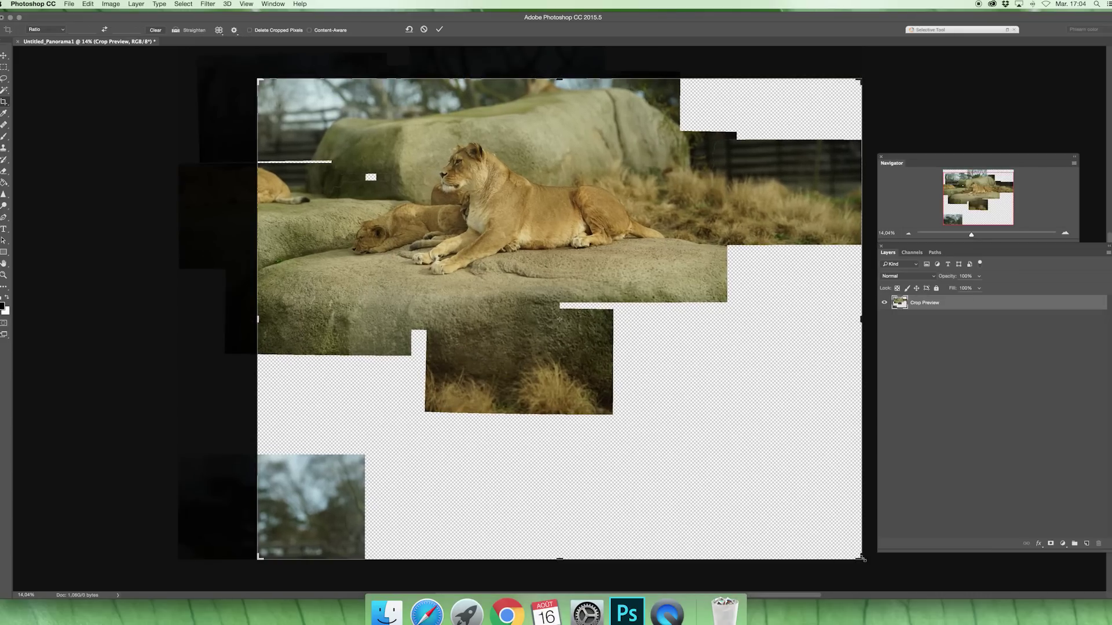
{"action": "left_click_drag", "start_coordinate": [861, 558], "coordinate": [776, 452]}
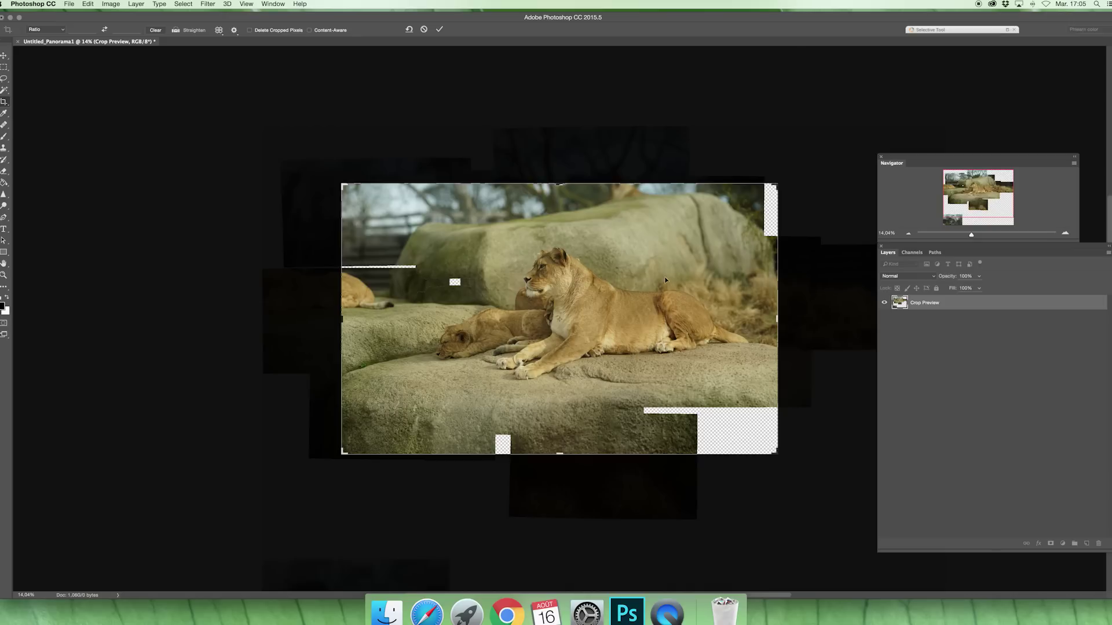
{"action": "left_click", "coordinate": [438, 30]}
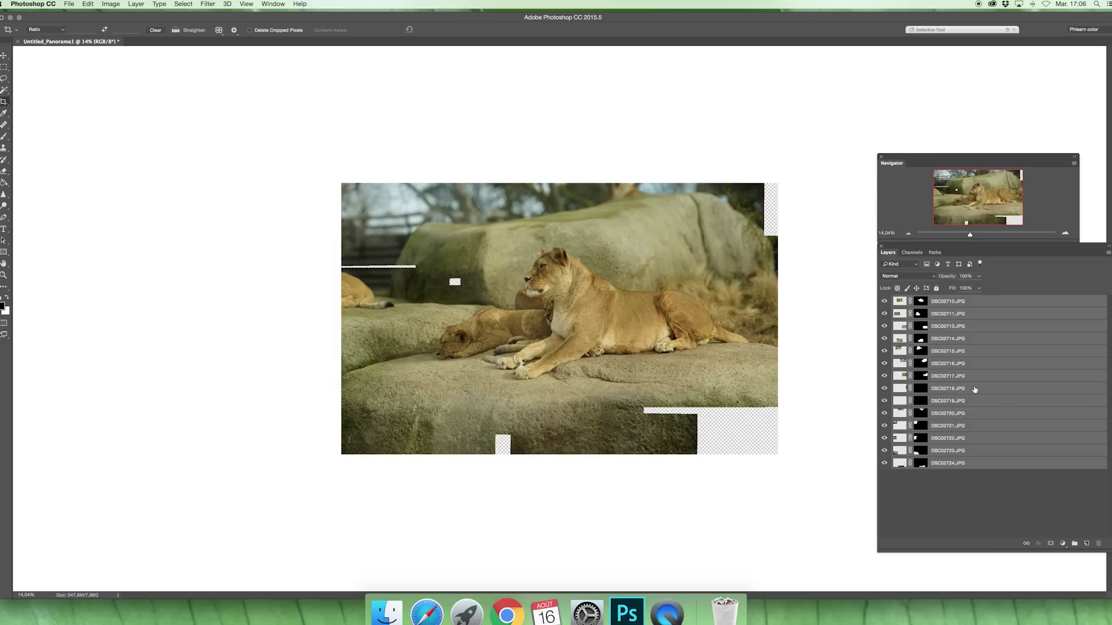
Step: Stamp the visible panorama into Layer 1, then group the DSC layers as Group 1 and hide it
{"action": "key", "text": "super"}
{"action": "key", "text": "super+shift+alt+e"}
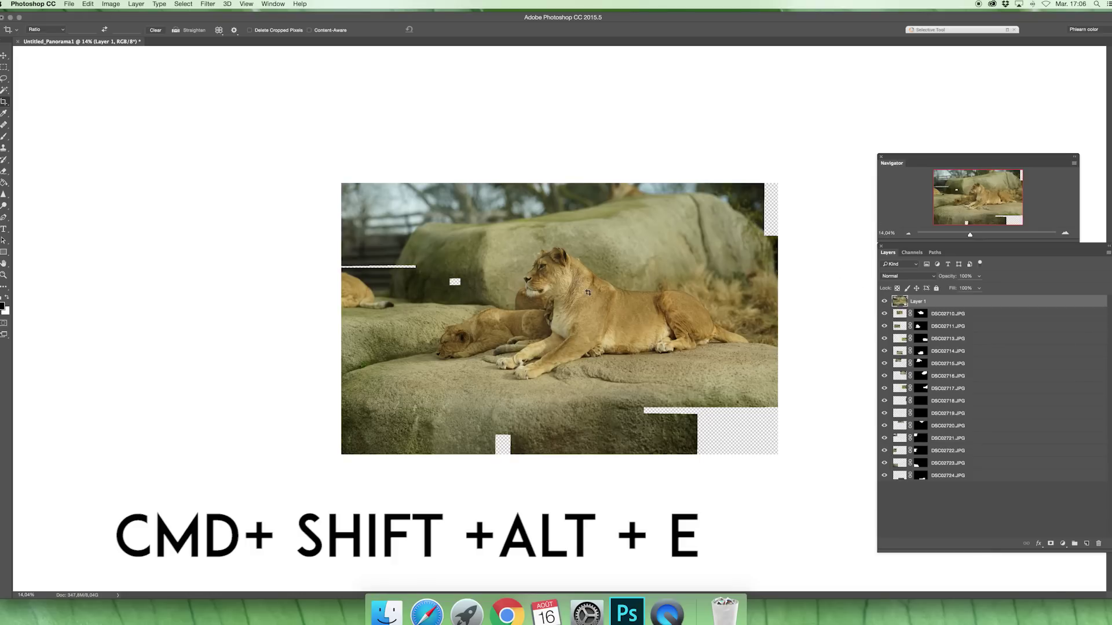
{"action": "left_click", "coordinate": [990, 316]}
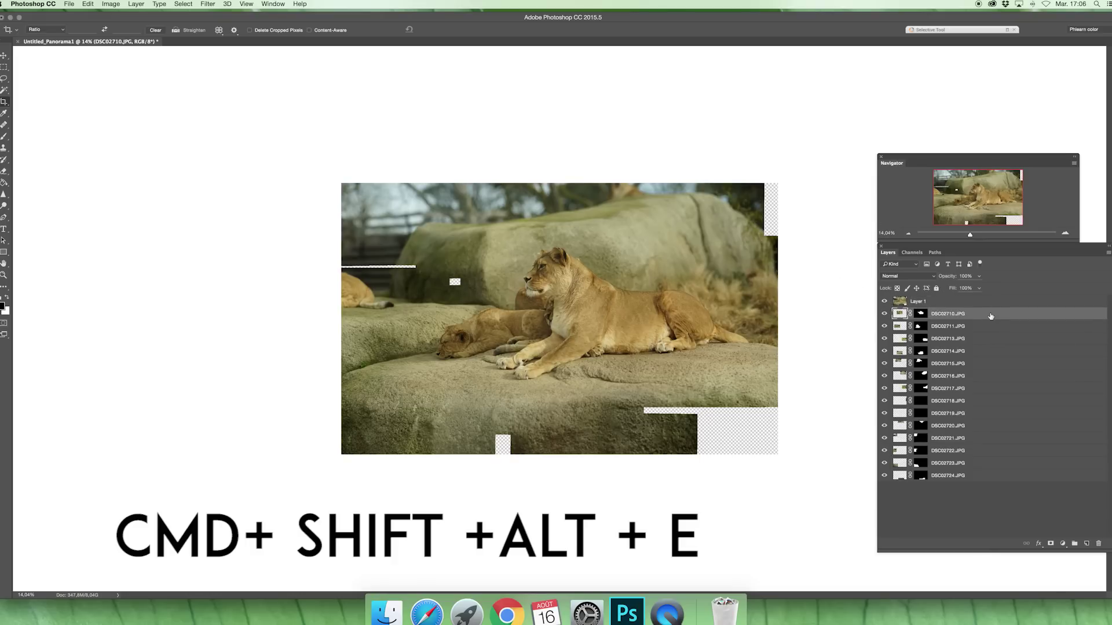
{"action": "left_click", "coordinate": [1003, 479], "text": "shift"}
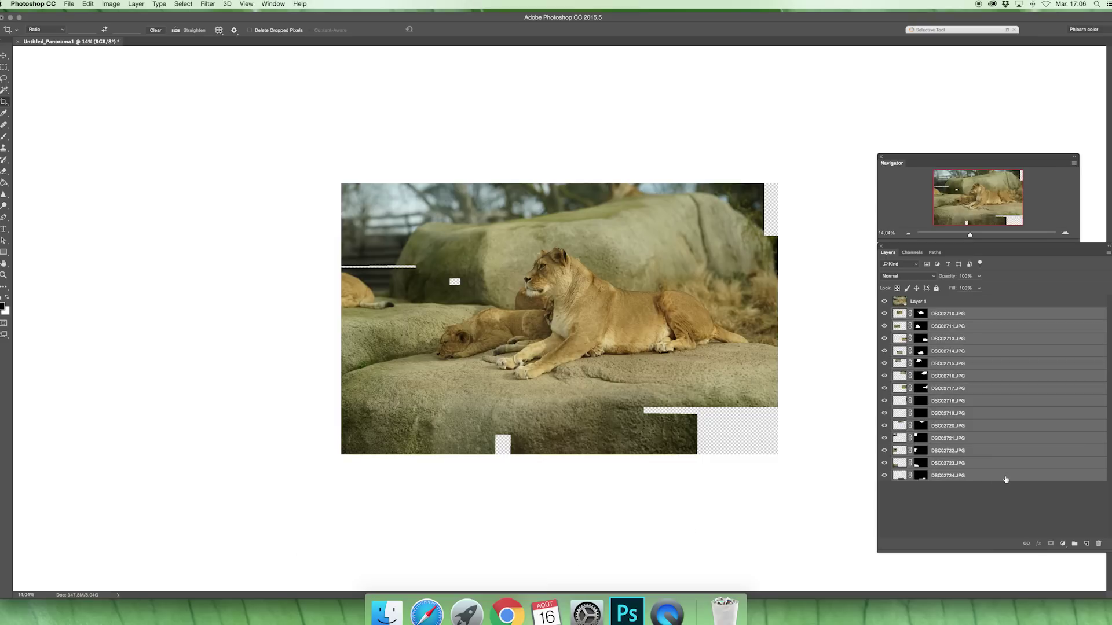
{"action": "left_click", "coordinate": [1074, 544]}
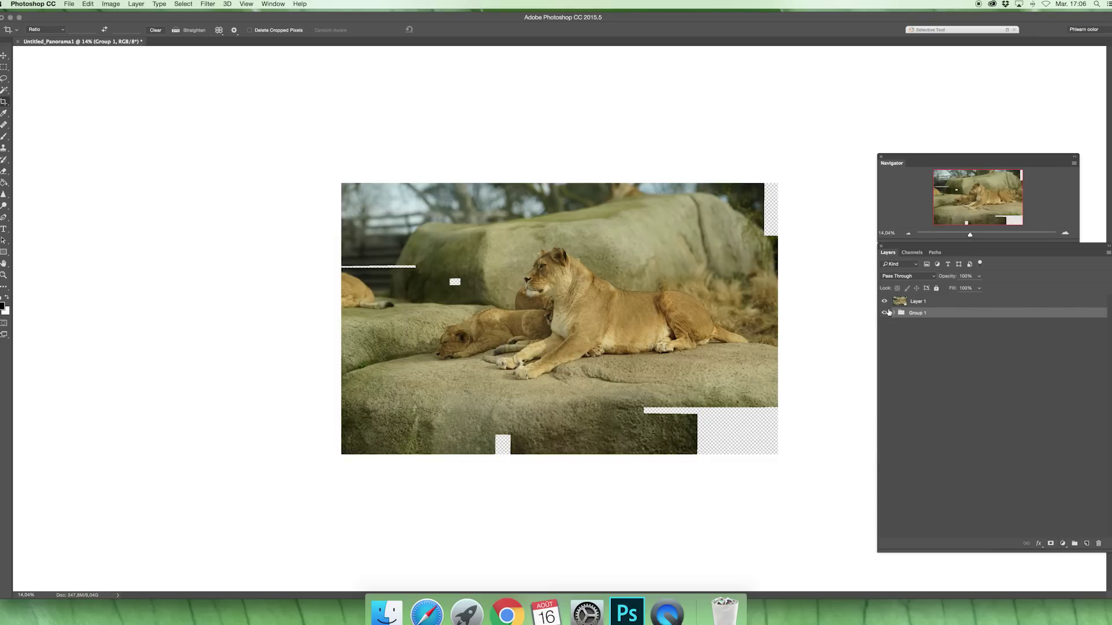
{"action": "left_click", "coordinate": [884, 313]}
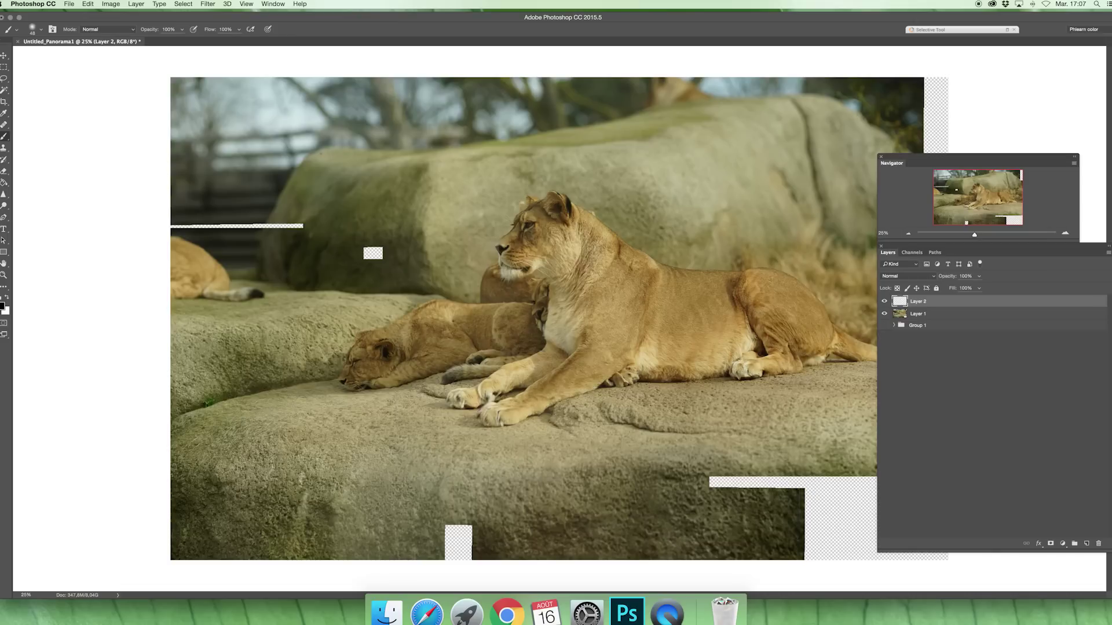
Step: Select the small transparent patch above the cub with the Magic Wand and expand the selection
{"action": "key", "text": "m"}
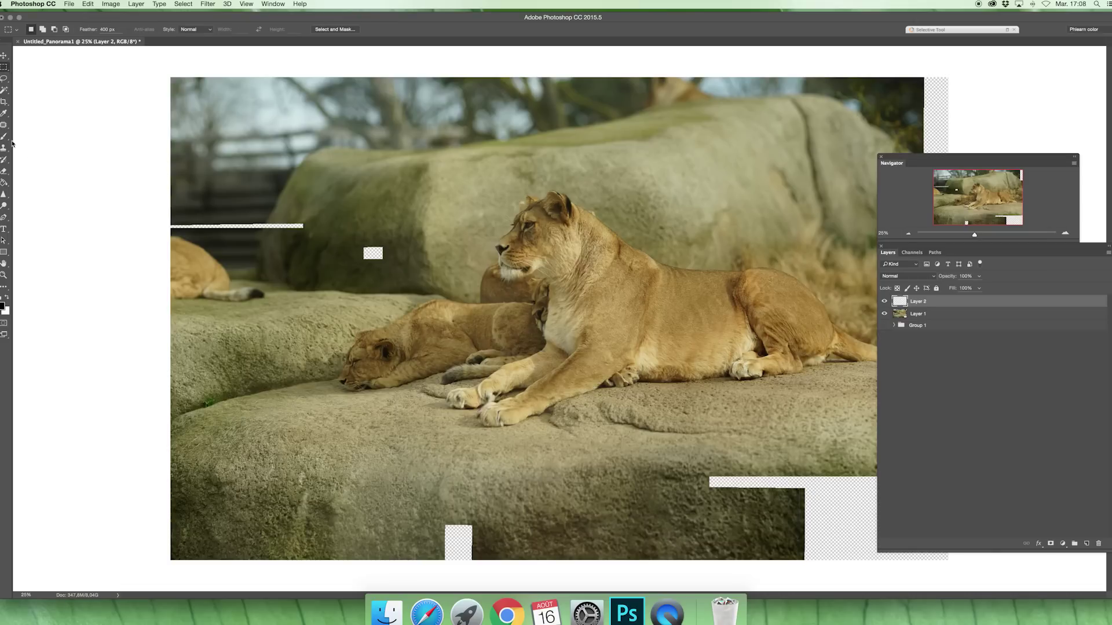
{"action": "left_click", "coordinate": [4, 78]}
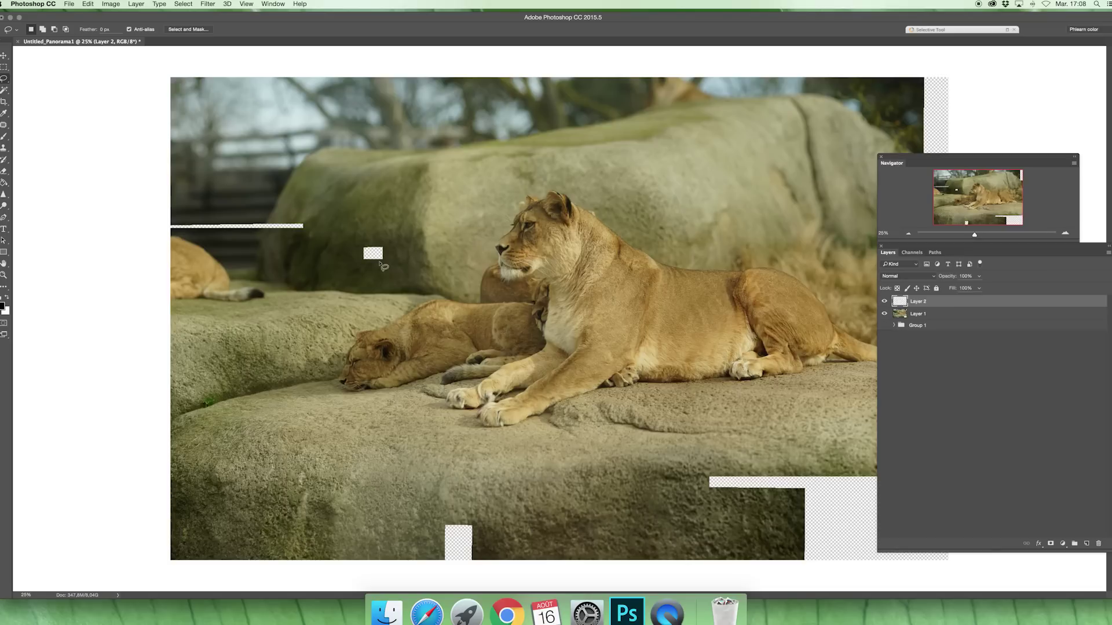
{"action": "mouse_move", "coordinate": [381, 264]}
{"action": "left_mouse_down"}
{"action": "mouse_move", "coordinate": [362, 266]}
{"action": "mouse_move", "coordinate": [387, 268]}
{"action": "mouse_move", "coordinate": [392, 253]}
{"action": "mouse_move", "coordinate": [375, 241]}
{"action": "left_mouse_up"}
{"action": "left_click", "coordinate": [3, 90]}
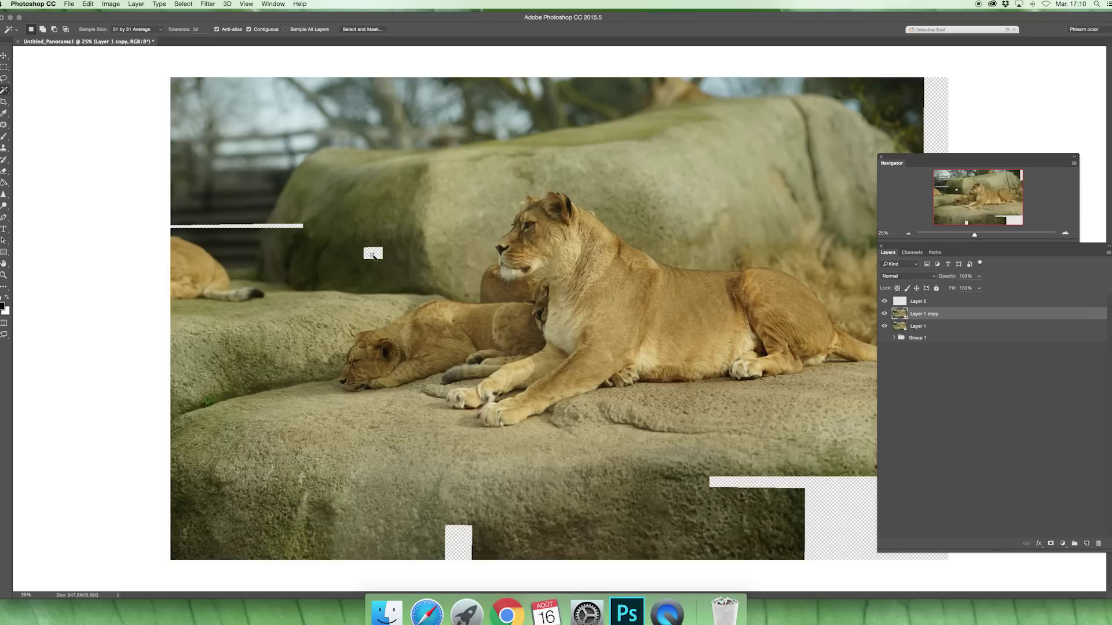
{"action": "left_click", "coordinate": [376, 256]}
{"action": "left_click", "coordinate": [184, 5]}
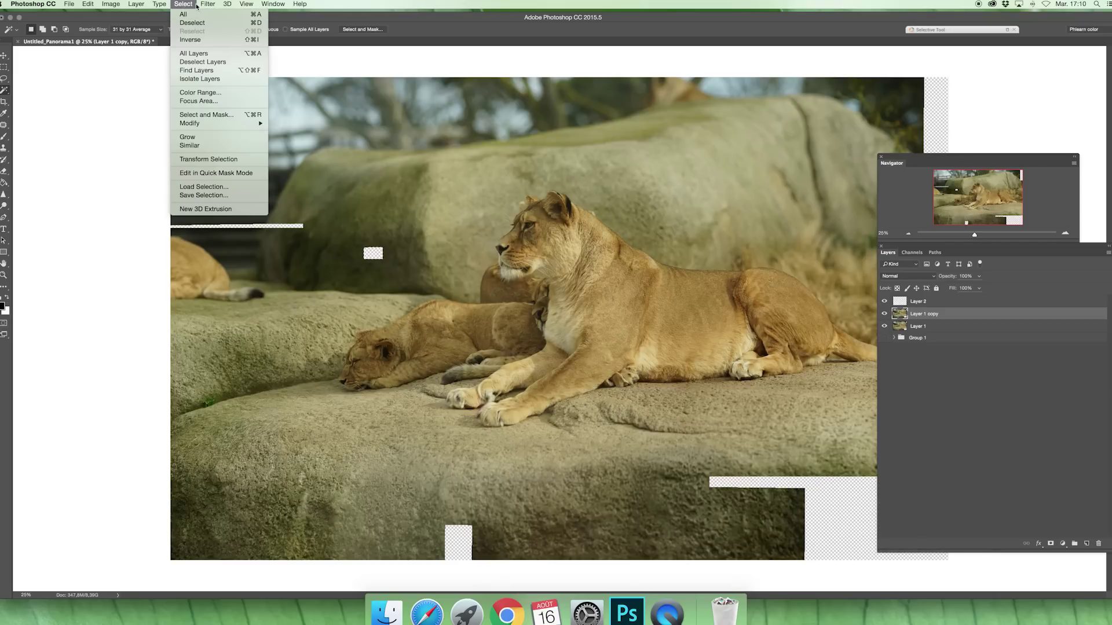
{"action": "mouse_move", "coordinate": [202, 126]}
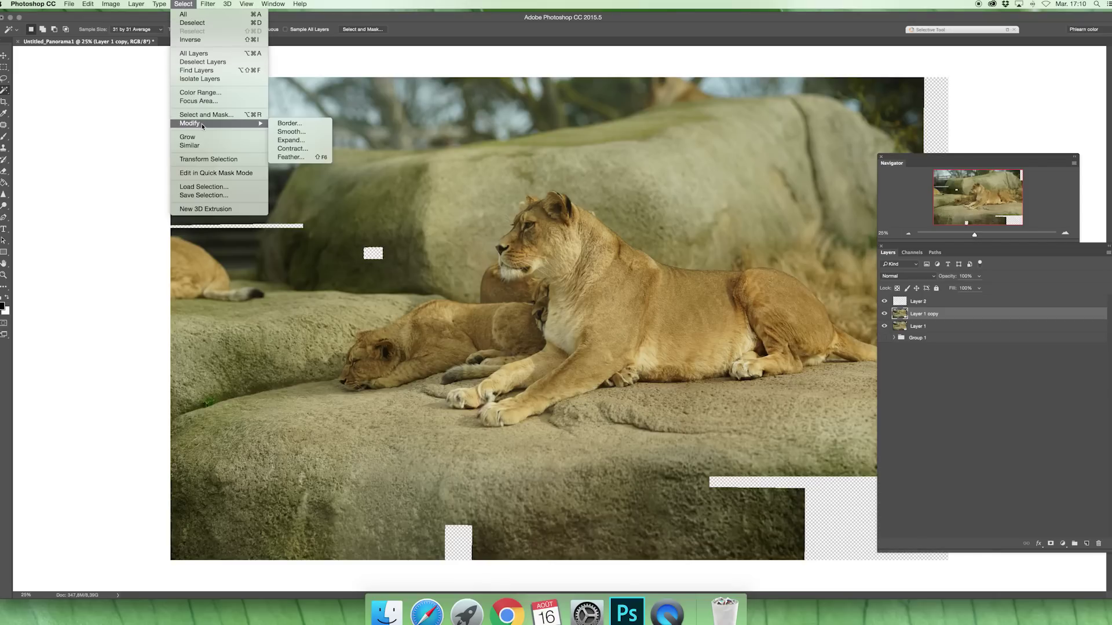
{"action": "left_click", "coordinate": [290, 141]}
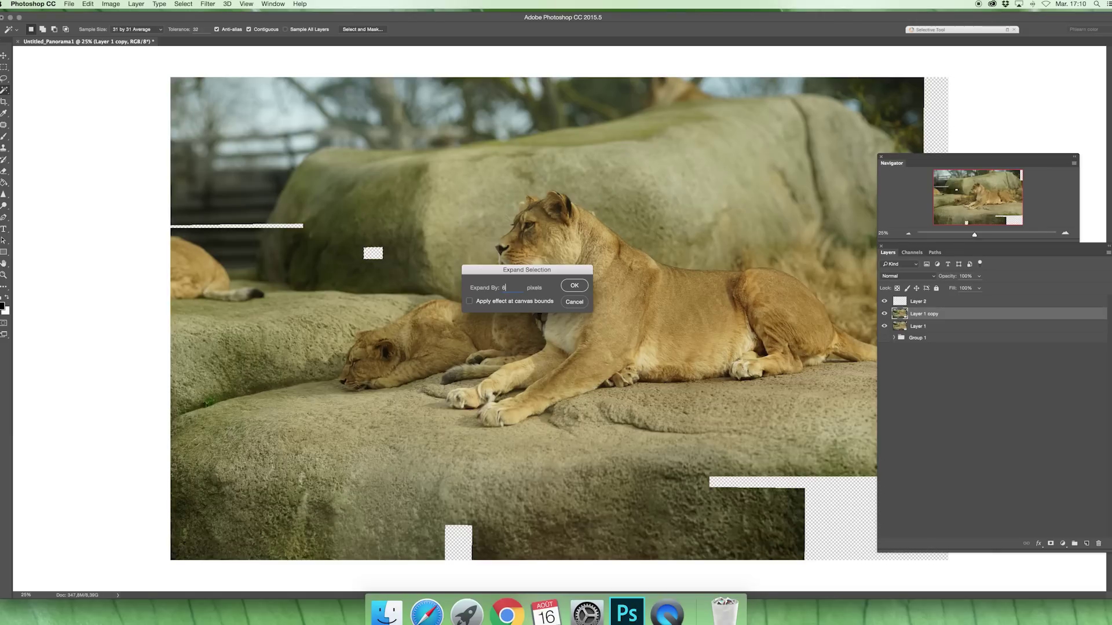
{"action": "left_click", "coordinate": [581, 289]}
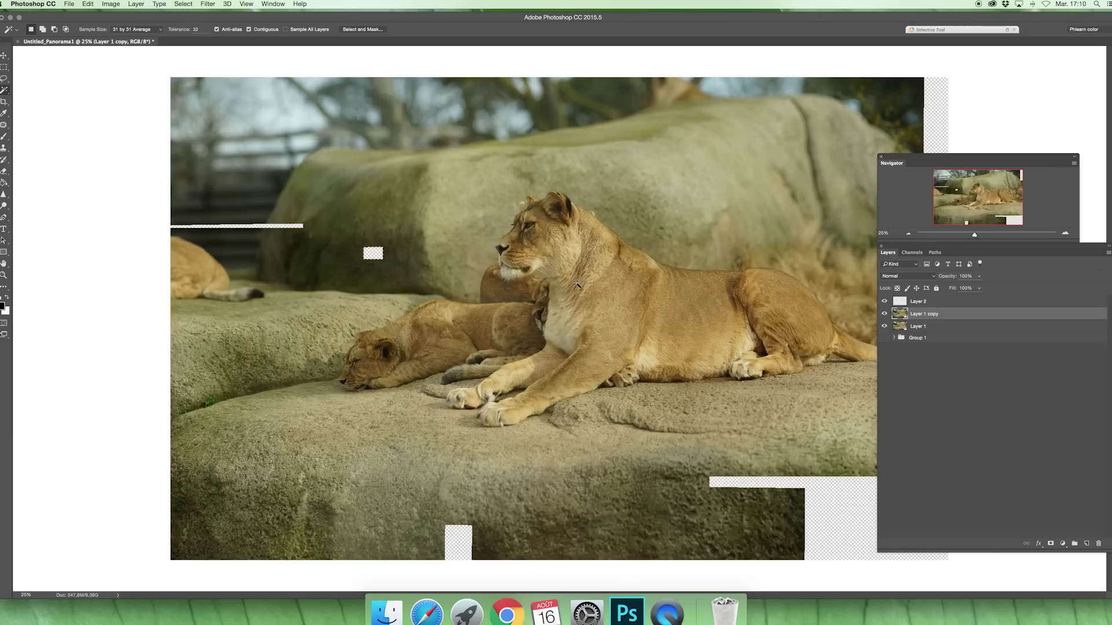
Step: Fill the selected patch on the rock with Content-Aware contents
{"action": "left_click", "coordinate": [87, 5]}
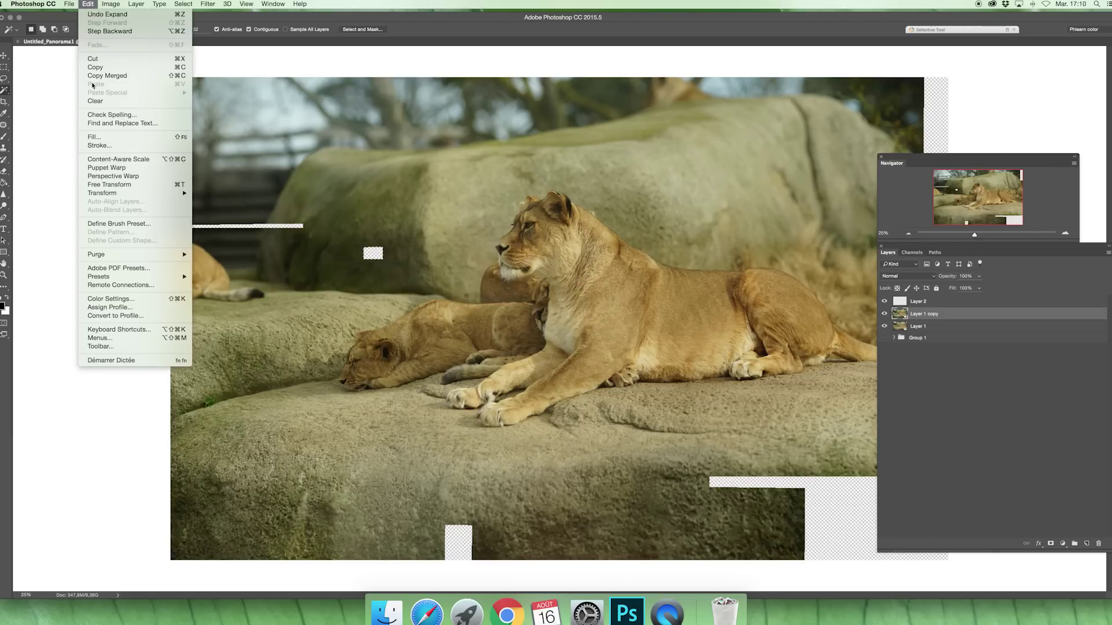
{"action": "left_click", "coordinate": [94, 137]}
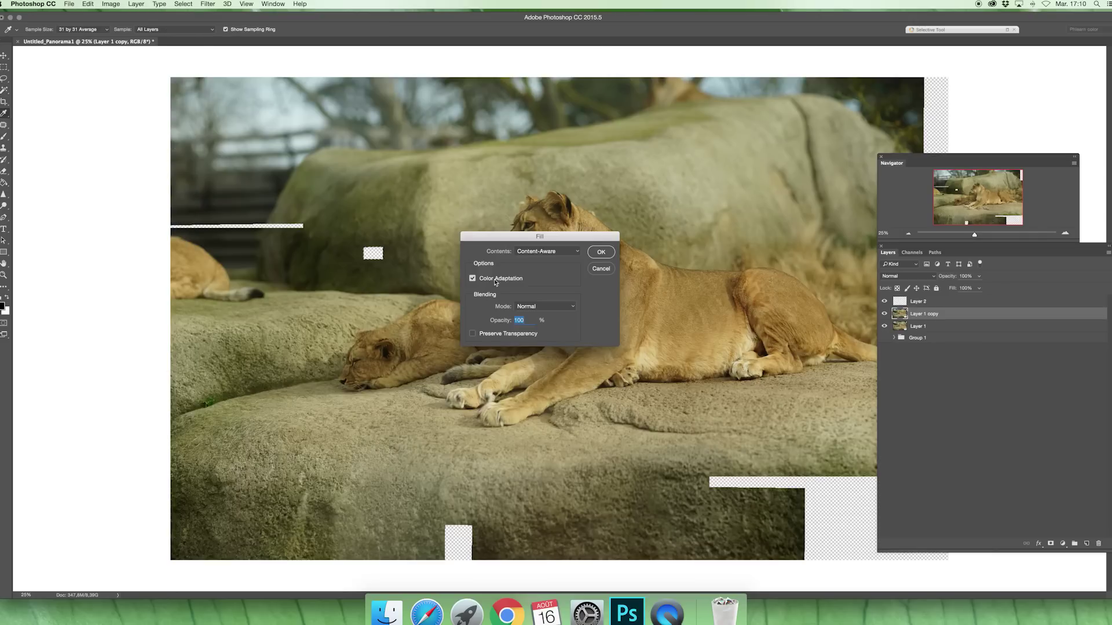
{"action": "left_click", "coordinate": [538, 253]}
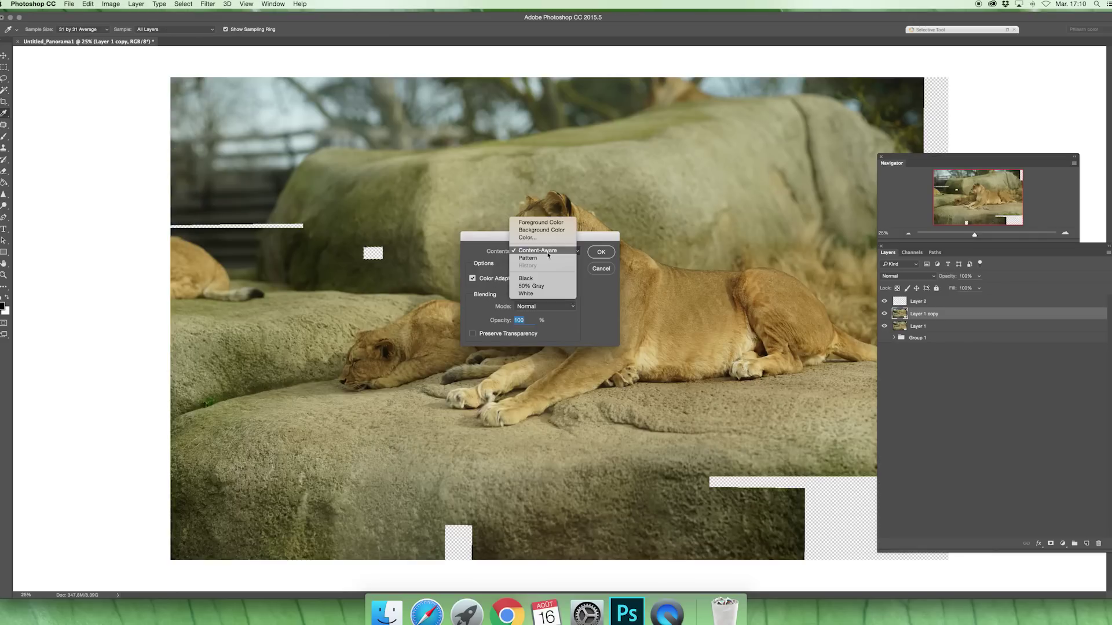
{"action": "left_click", "coordinate": [551, 254]}
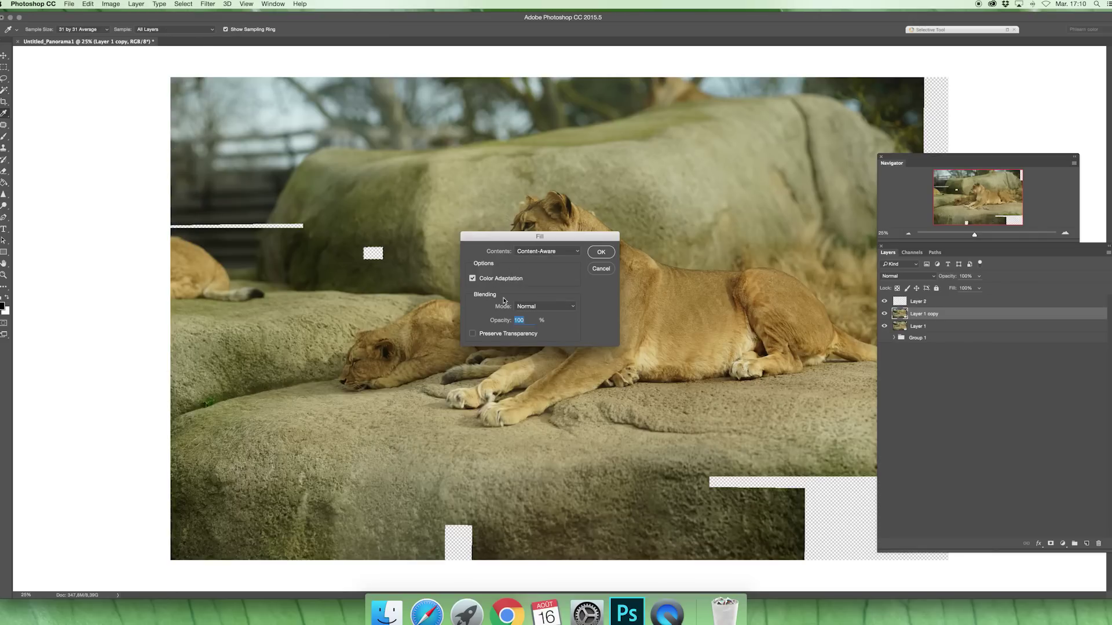
{"action": "left_click", "coordinate": [601, 252]}
{"action": "key", "text": "w"}
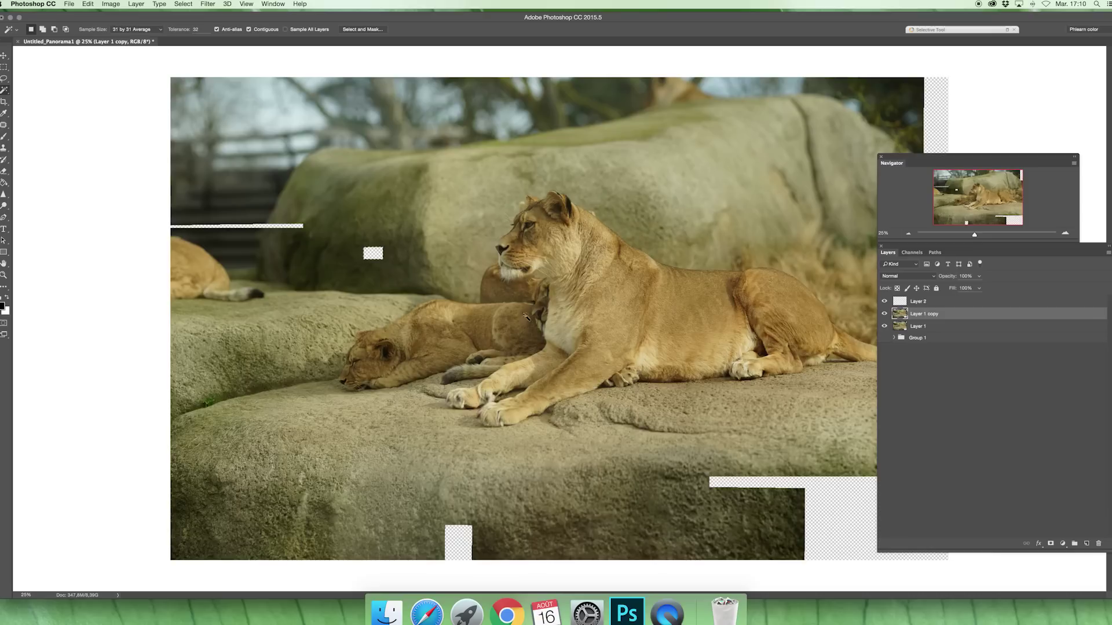
Step: Magic Wand select the thin transparent strip on the left and expand the selection
{"action": "left_click", "coordinate": [4, 67]}
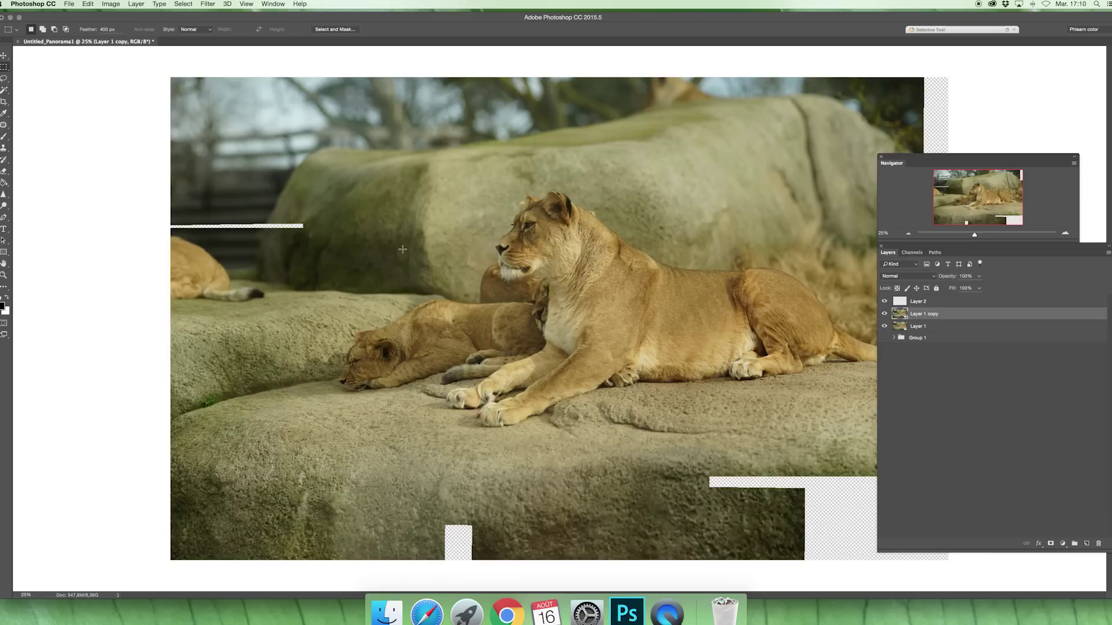
{"action": "left_click", "coordinate": [4, 91]}
{"action": "left_click", "coordinate": [282, 228]}
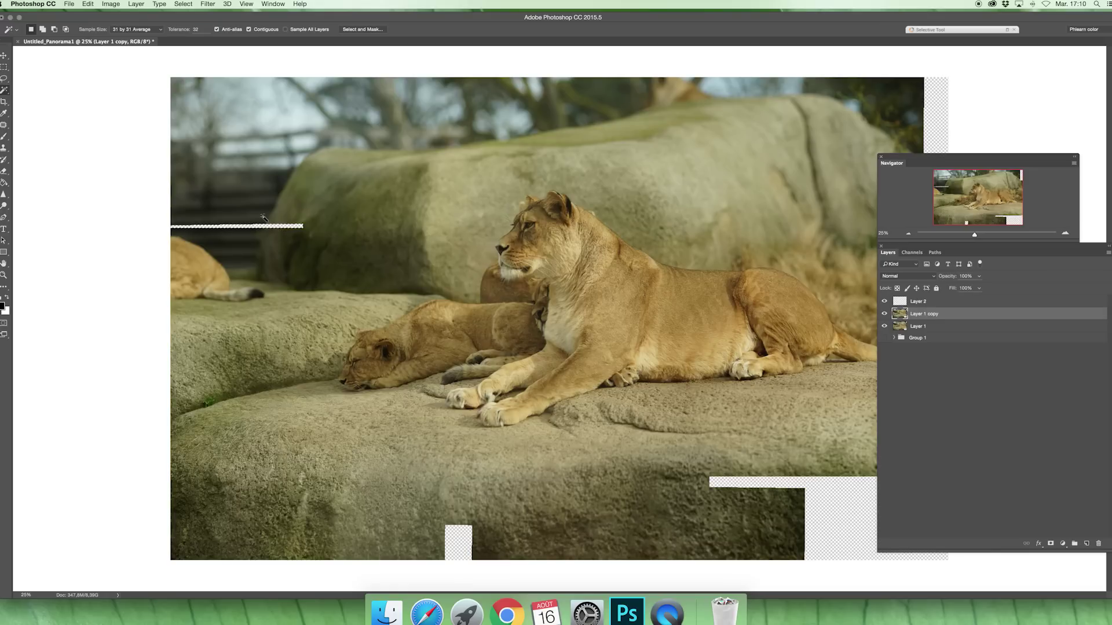
{"action": "left_click", "coordinate": [183, 4]}
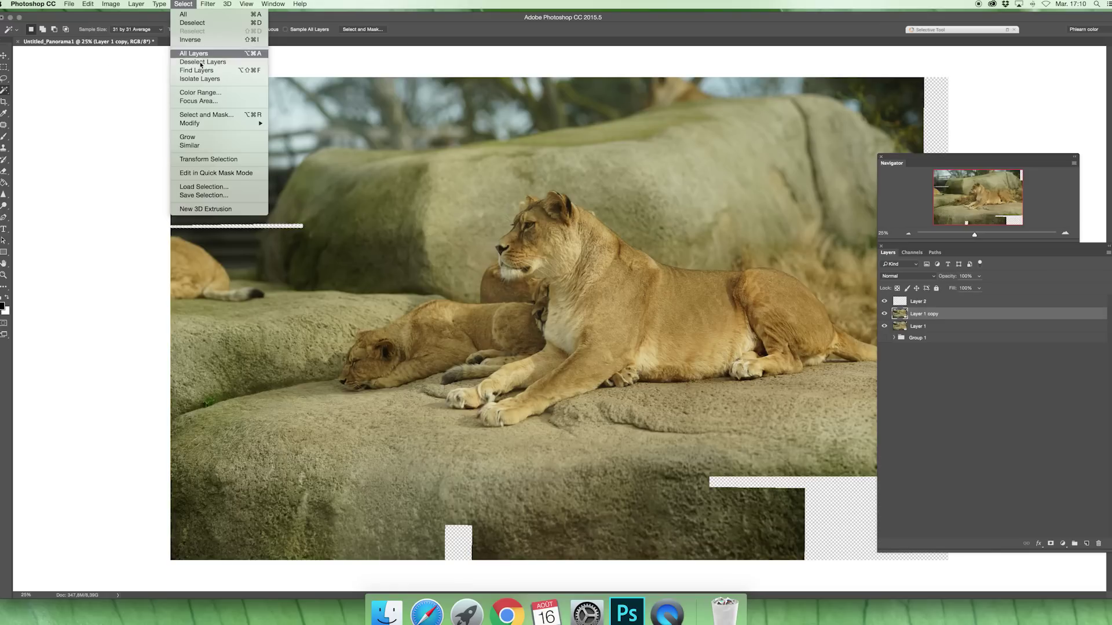
{"action": "mouse_move", "coordinate": [234, 124]}
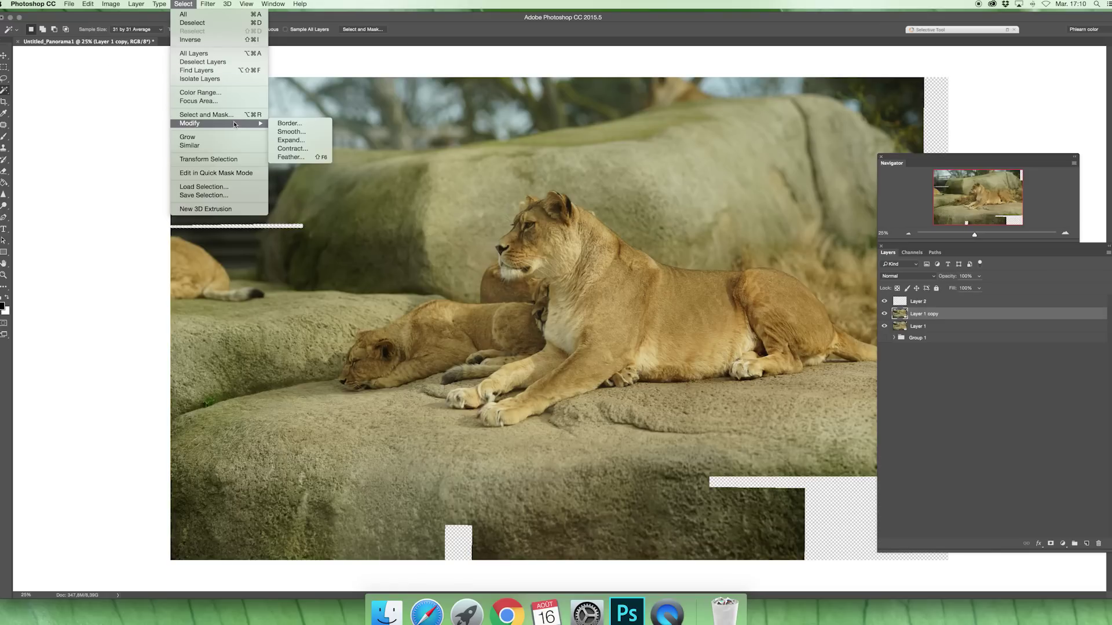
{"action": "left_click", "coordinate": [300, 141]}
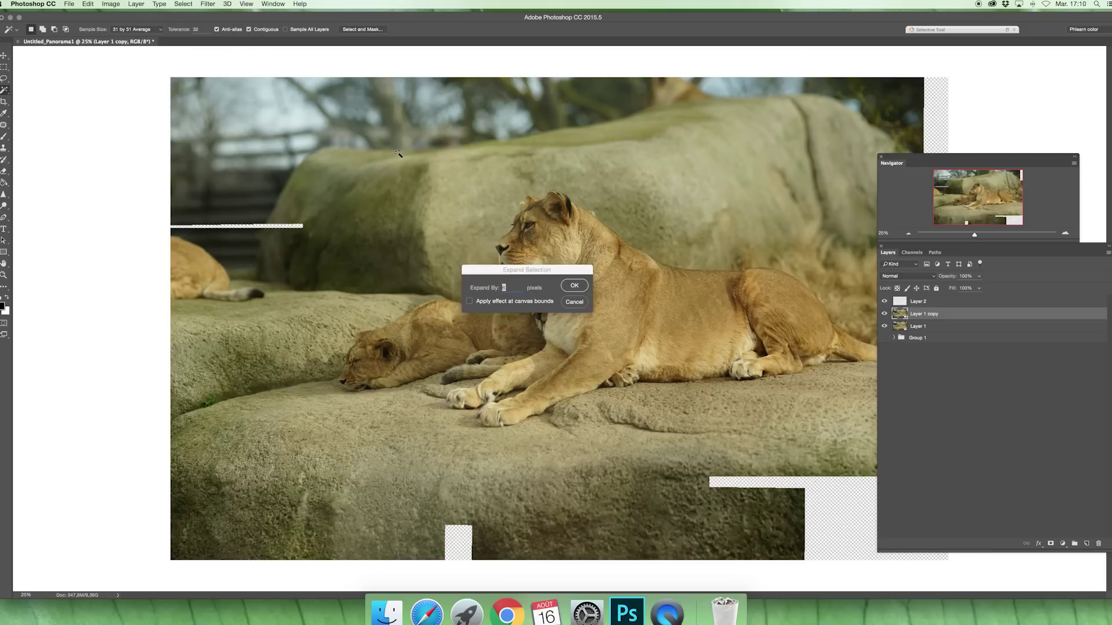
{"action": "key", "text": "Return"}
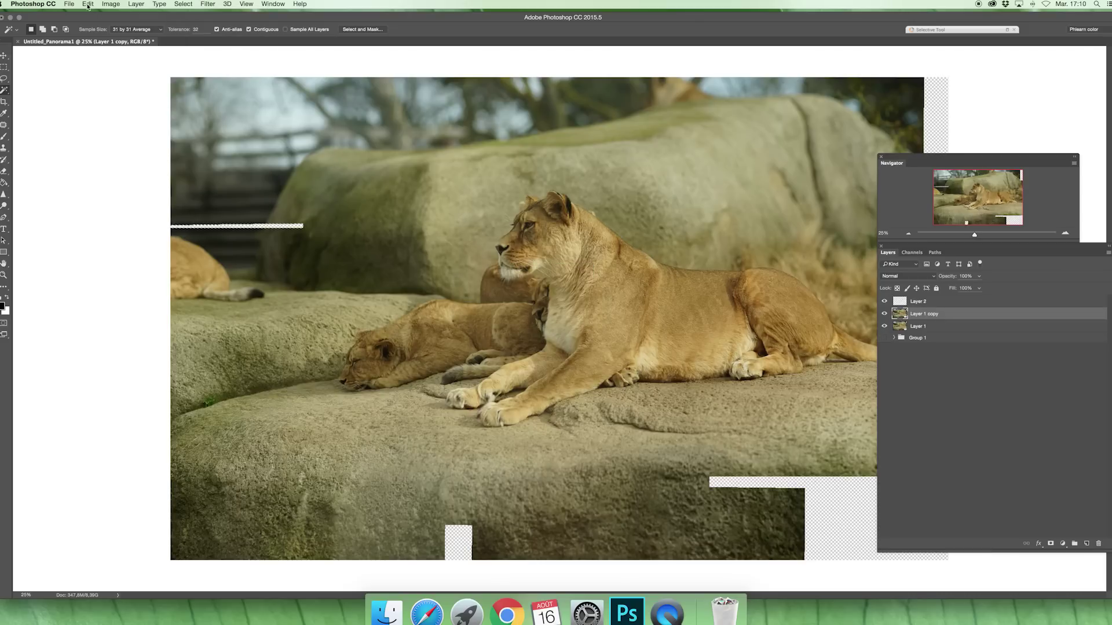
Step: Content-Aware fill the left strip, then deselect it
{"action": "left_click", "coordinate": [87, 4]}
{"action": "left_click", "coordinate": [101, 138]}
{"action": "key", "text": "Return"}
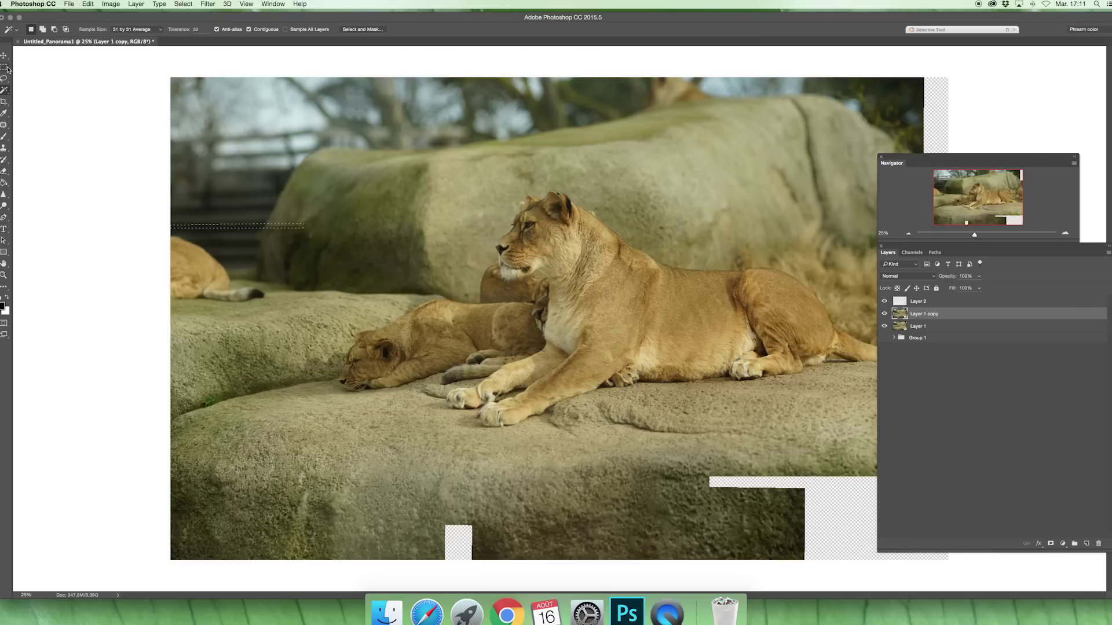
{"action": "key", "text": "m"}
{"action": "key", "text": "super+d"}
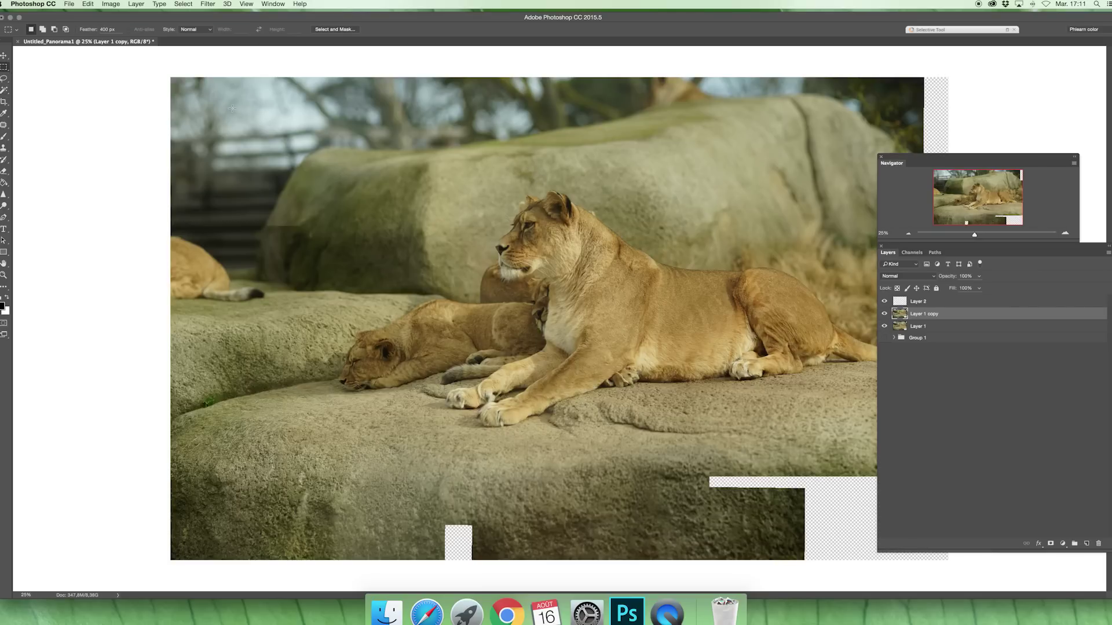
{"action": "left_click", "coordinate": [4, 125]}
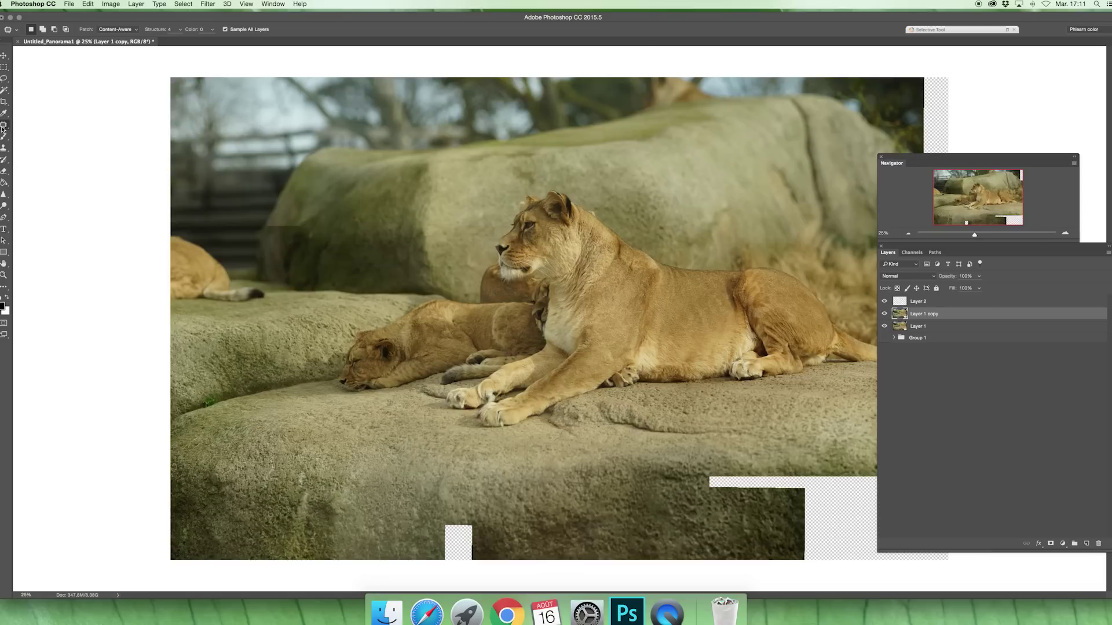
Step: Blend away the dark seam on the left rock with the Spot Healing Brush
{"action": "left_click", "coordinate": [49, 133]}
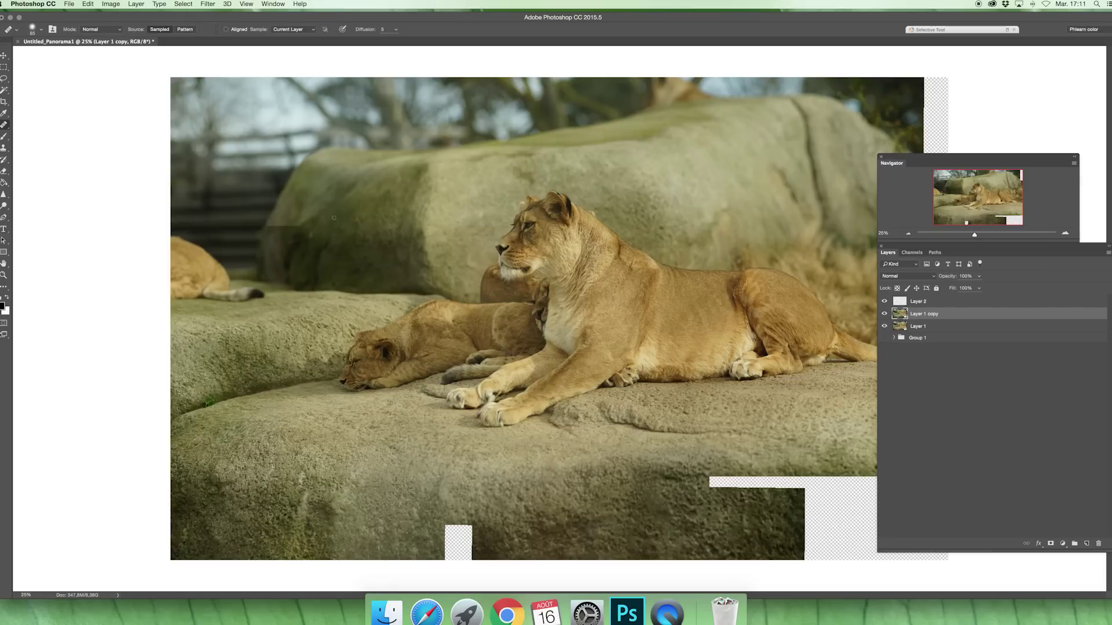
{"action": "left_click_drag", "start_coordinate": [334, 217], "coordinate": [336, 217]}
{"action": "left_click", "coordinate": [4, 126]}
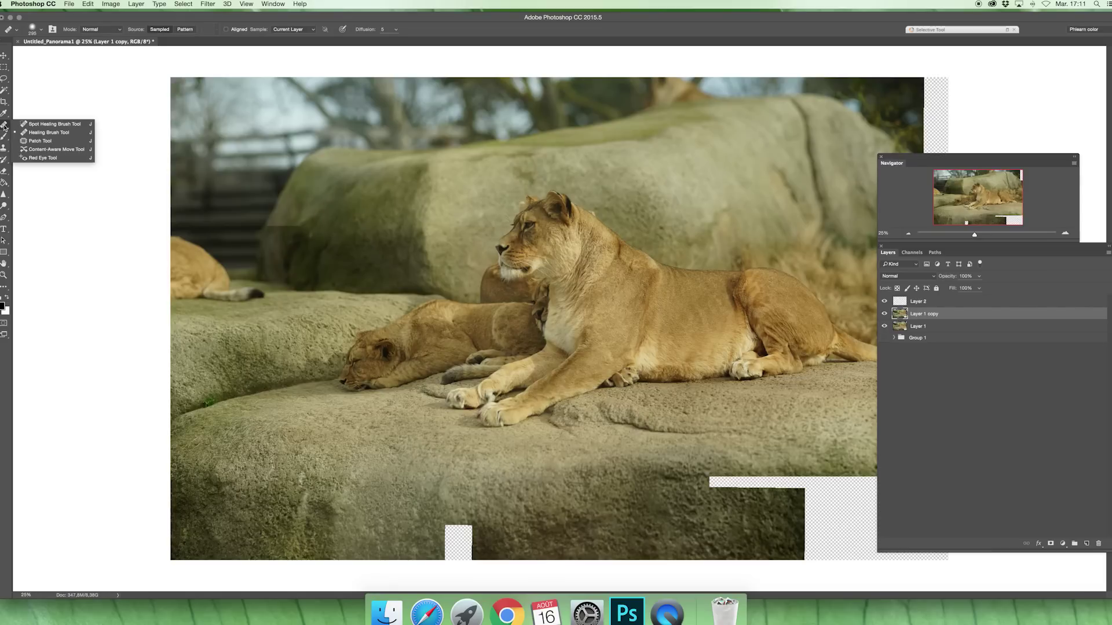
{"action": "left_click", "coordinate": [55, 124]}
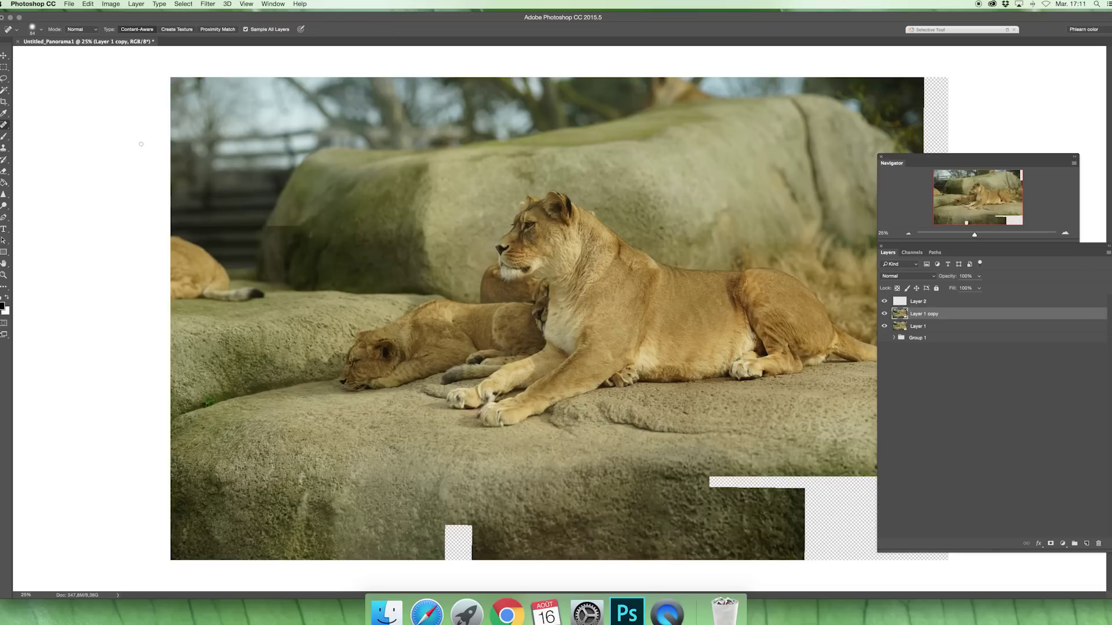
{"action": "left_click_drag", "start_coordinate": [308, 231], "coordinate": [271, 227]}
Step: Expand the bottom-edge notch selection and Content-Aware fill it
{"action": "key", "text": "w"}
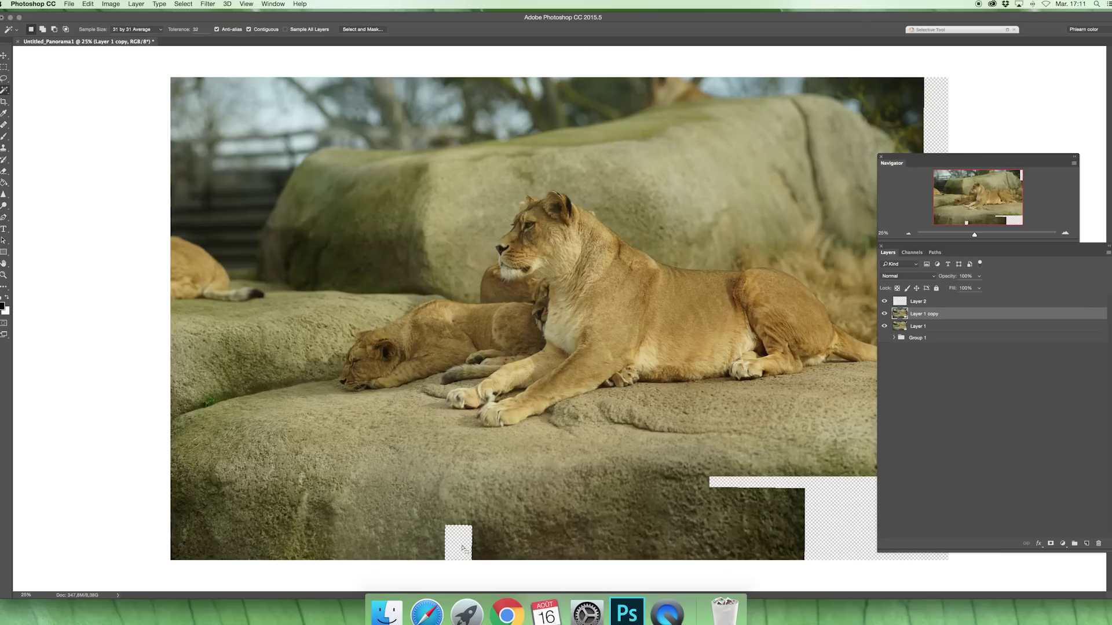
{"action": "left_click", "coordinate": [184, 4]}
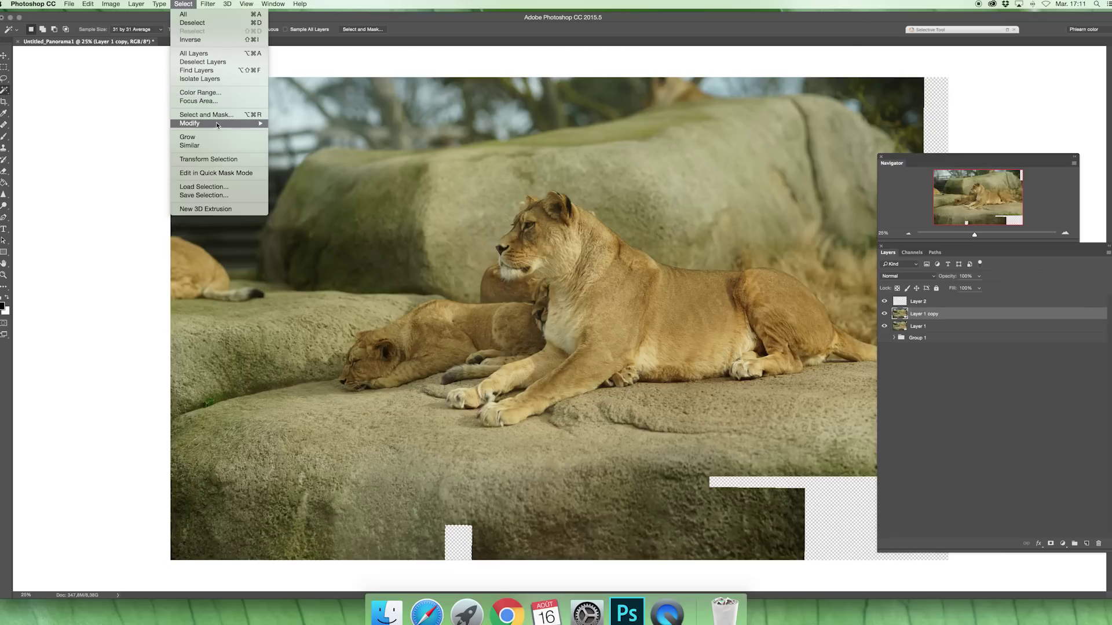
{"action": "mouse_move", "coordinate": [219, 124]}
{"action": "left_click", "coordinate": [284, 140]}
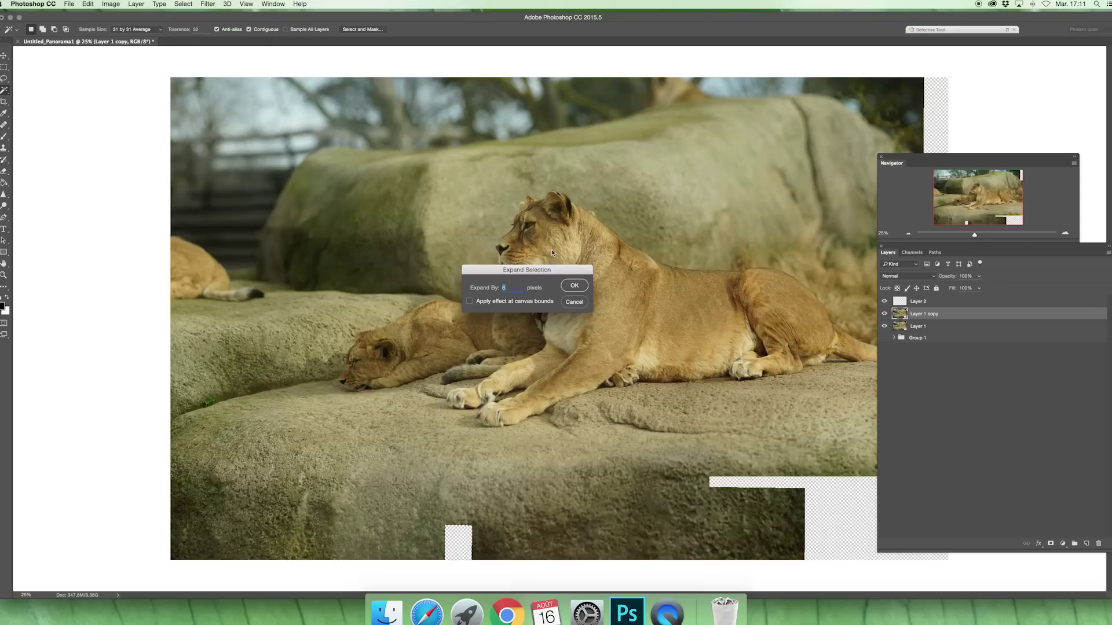
{"action": "left_click", "coordinate": [573, 286]}
{"action": "left_click", "coordinate": [88, 4]}
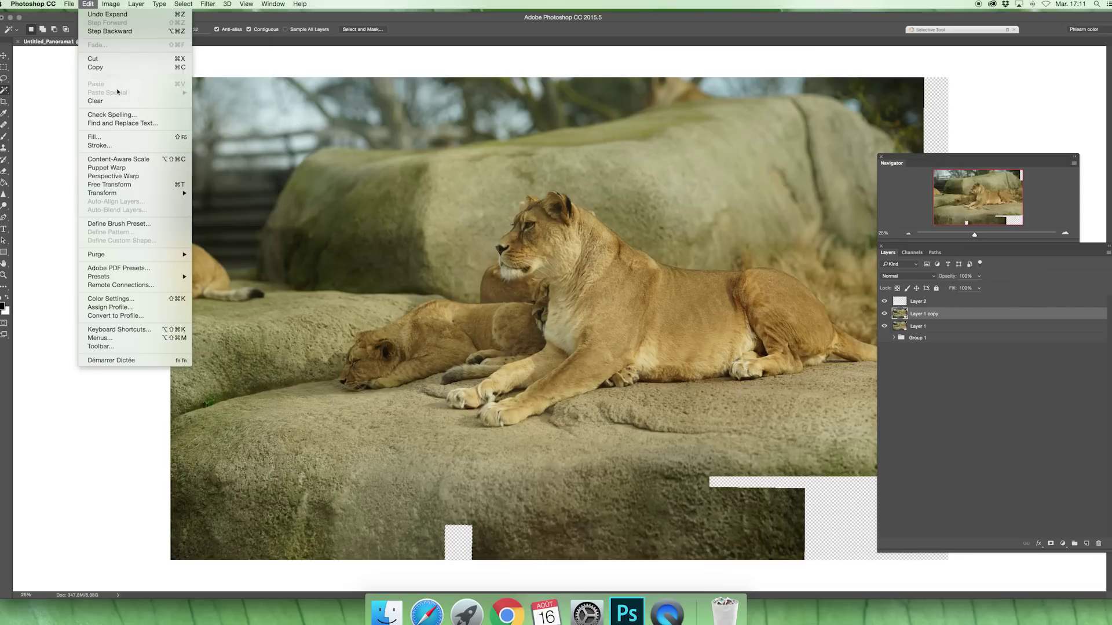
{"action": "left_click", "coordinate": [94, 137]}
{"action": "left_click", "coordinate": [601, 257]}
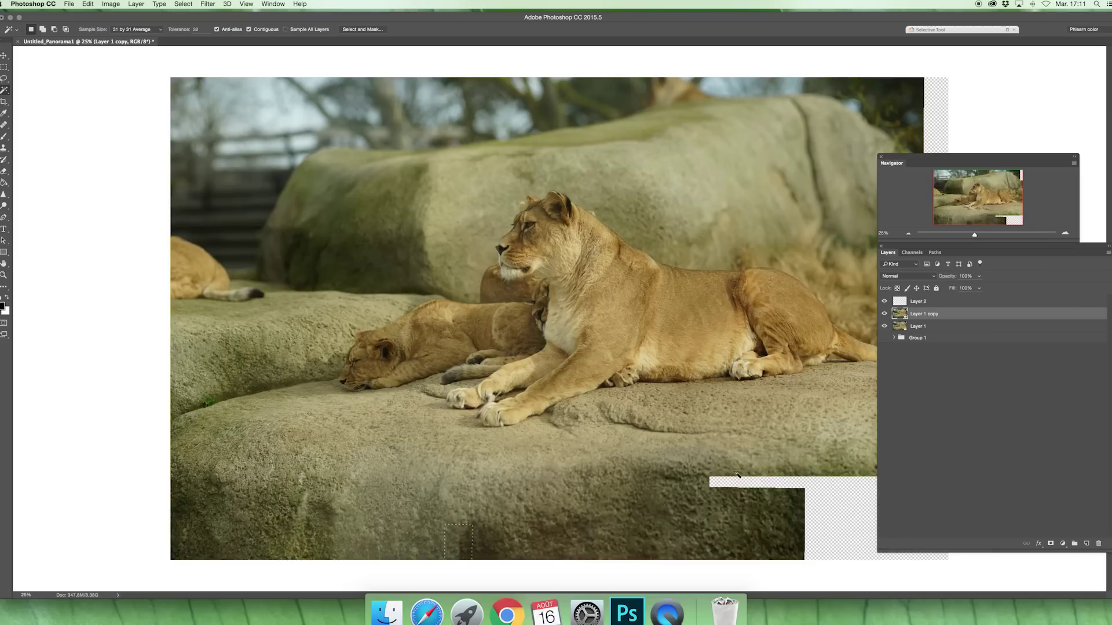
{"action": "left_click", "coordinate": [3, 264]}
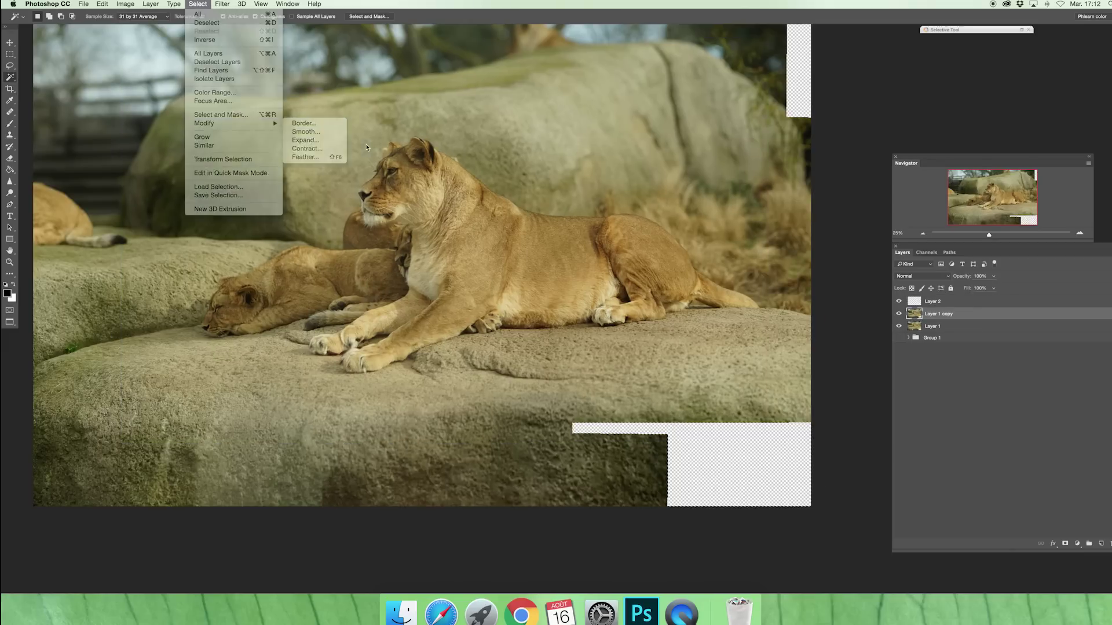
Step: Expand the lower-right gap selection and Content-Aware fill it with rock texture
{"action": "left_click", "coordinate": [313, 141]}
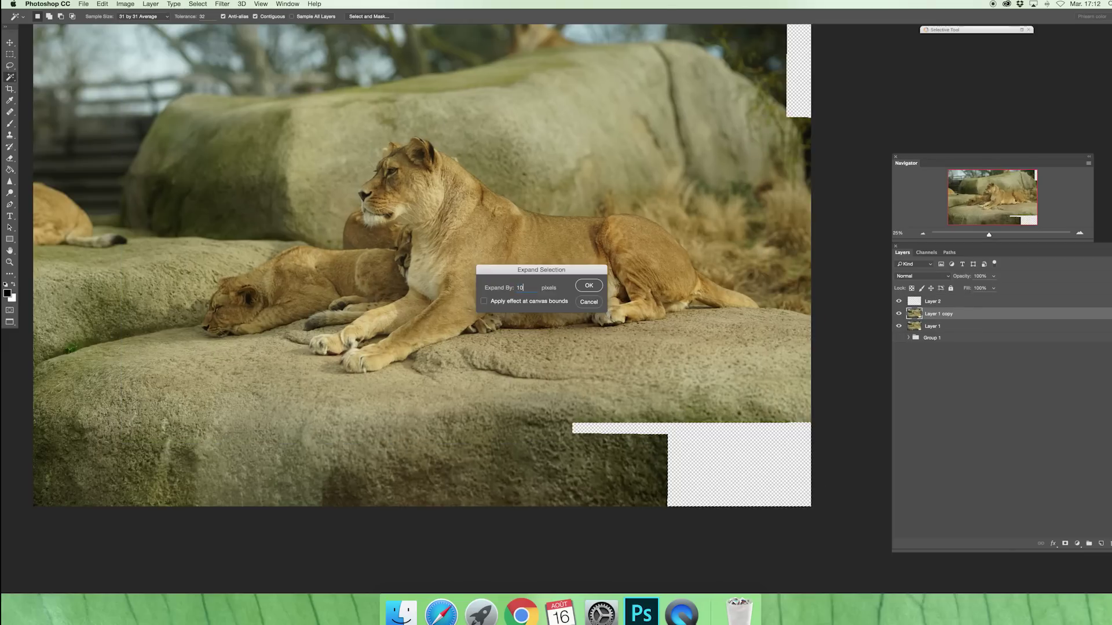
{"action": "key", "text": "Return"}
{"action": "left_click", "coordinate": [84, 4]}
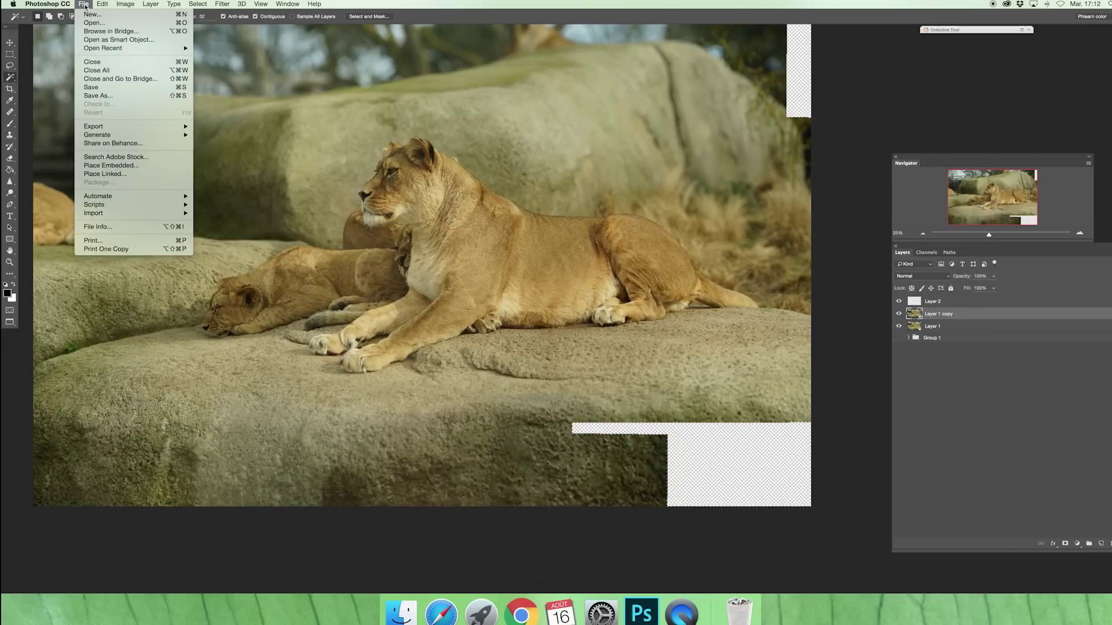
{"action": "mouse_move", "coordinate": [103, 4]}
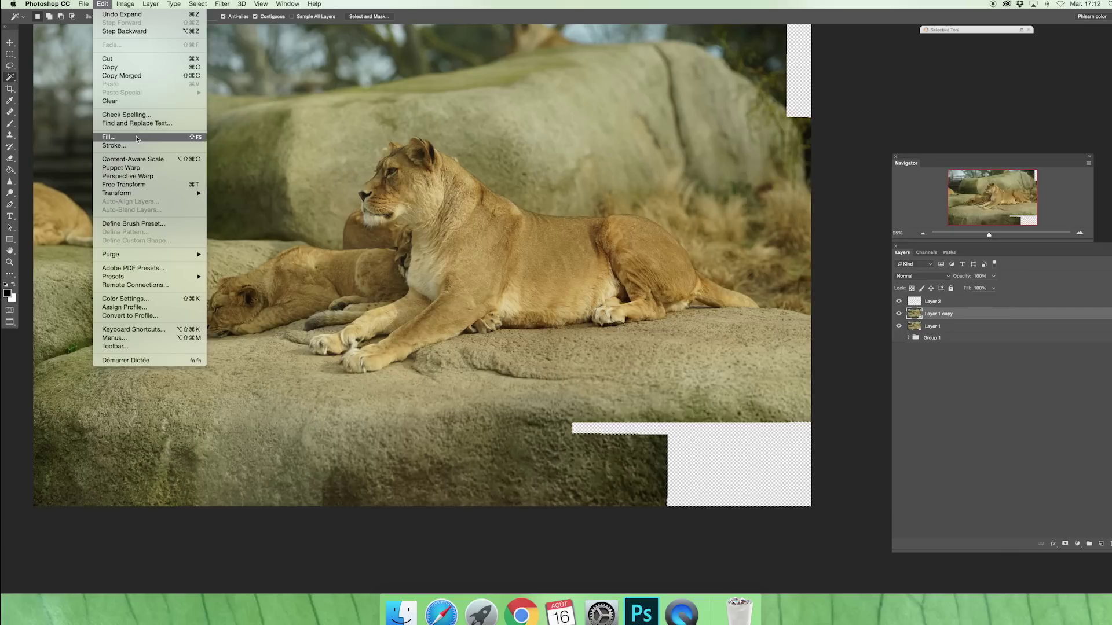
{"action": "left_click", "coordinate": [109, 137]}
{"action": "left_click", "coordinate": [613, 252]}
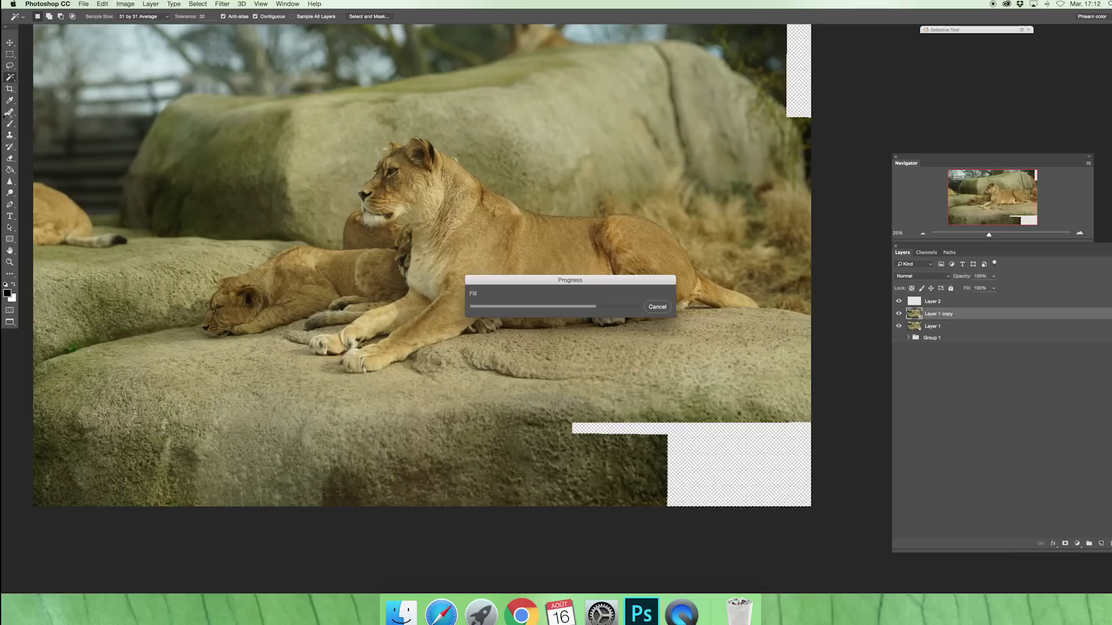
Step: Clear the previous selection, dismissing the no-pixels-selected warning
{"action": "left_click", "coordinate": [10, 111]}
{"action": "left_click", "coordinate": [10, 55]}
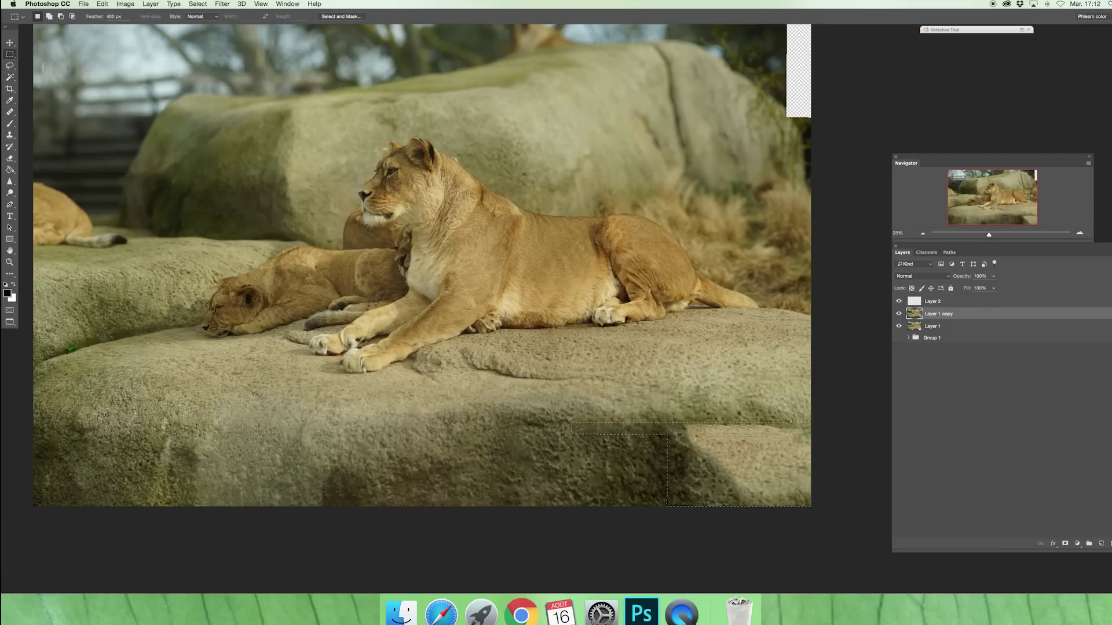
{"action": "left_click_drag", "start_coordinate": [229, 295], "coordinate": [225, 291]}
{"action": "left_click", "coordinate": [640, 198]}
Step: Patch the dark rock blotch at bottom right with clean rock texture from nearby
{"action": "left_click", "coordinate": [11, 111]}
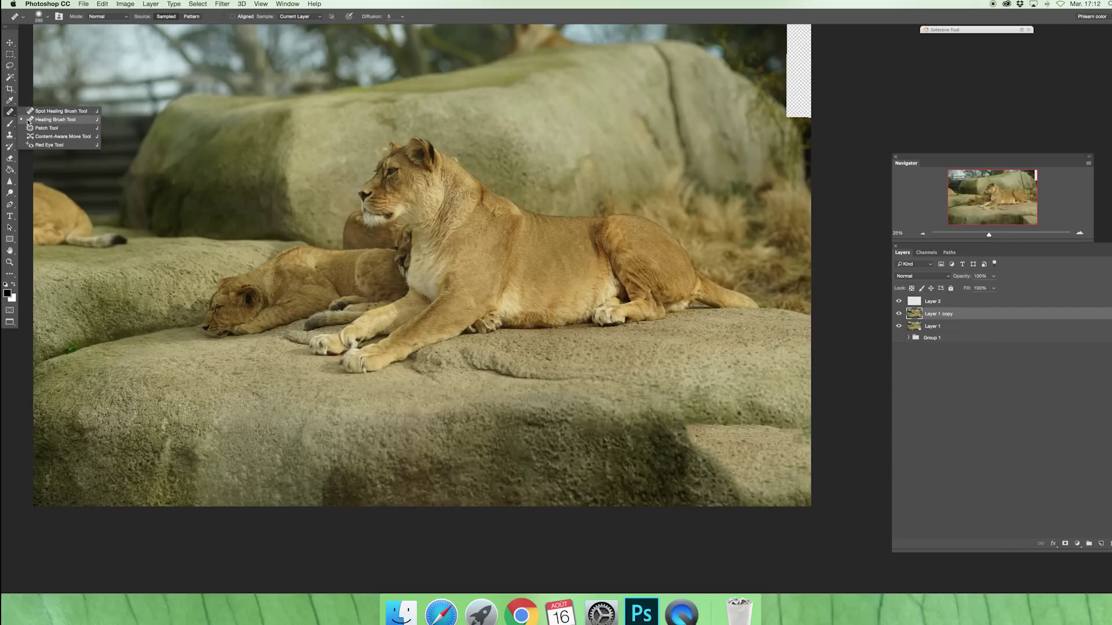
{"action": "left_click", "coordinate": [46, 128]}
{"action": "mouse_move", "coordinate": [800, 426]}
{"action": "left_mouse_down"}
{"action": "mouse_move", "coordinate": [692, 411]}
{"action": "mouse_move", "coordinate": [679, 421]}
{"action": "mouse_move", "coordinate": [682, 449]}
{"action": "mouse_move", "coordinate": [733, 501]}
{"action": "mouse_move", "coordinate": [814, 504]}
{"action": "mouse_move", "coordinate": [829, 466]}
{"action": "mouse_move", "coordinate": [802, 427]}
{"action": "left_mouse_up"}
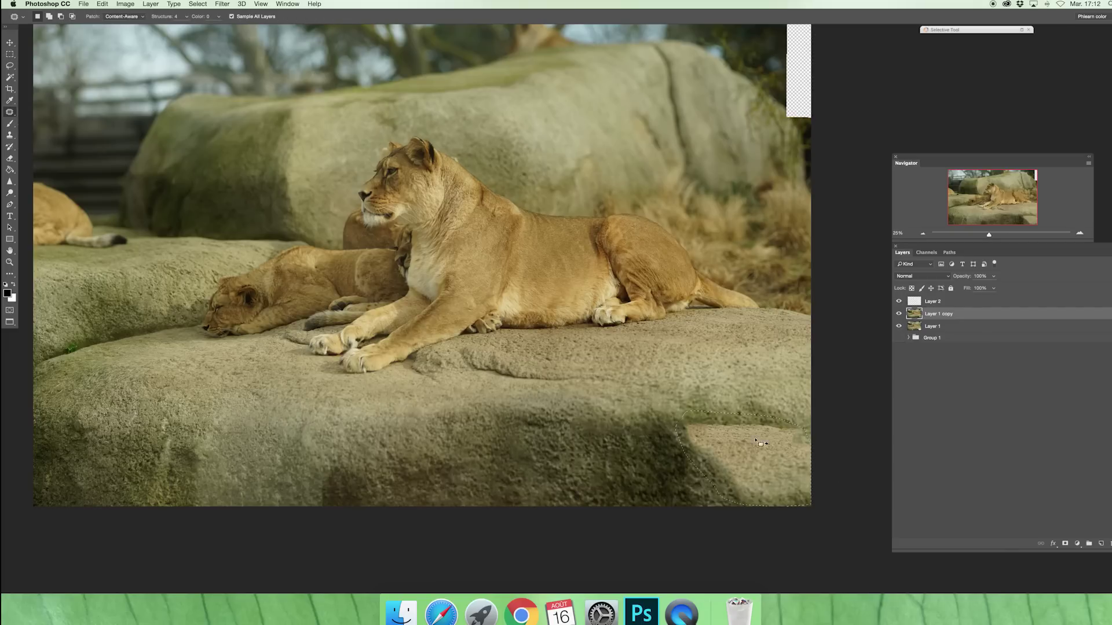
{"action": "left_click_drag", "start_coordinate": [773, 467], "coordinate": [602, 467]}
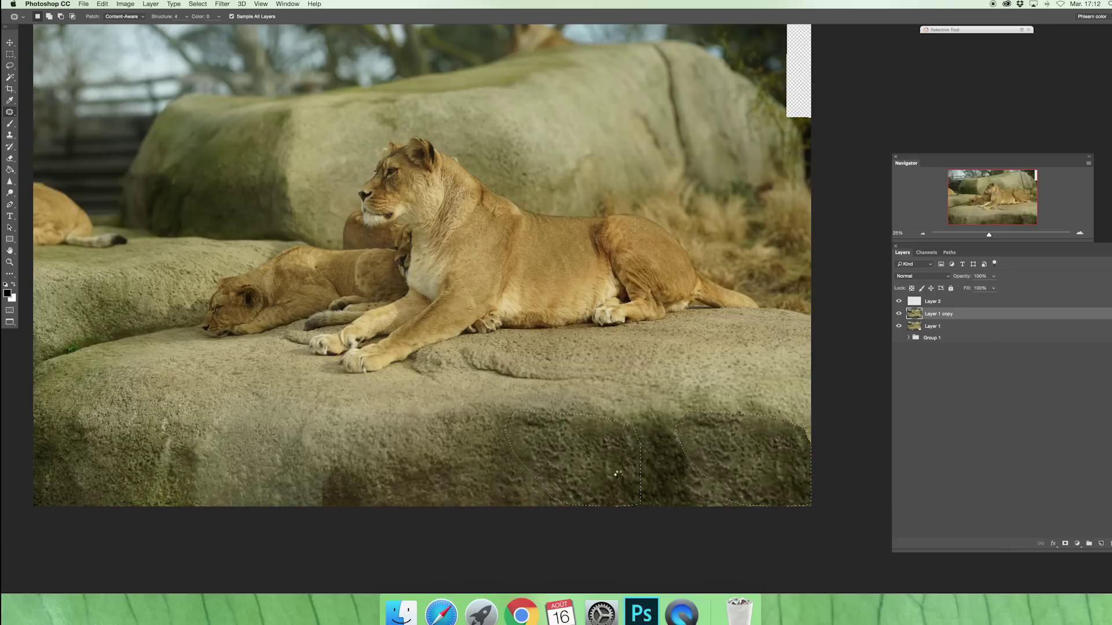
Step: Zoom out and crop tighter around the lioness and cub, trimming the top-right corner and outer edges
{"action": "key", "text": "m"}
{"action": "key", "text": "super+minus"}
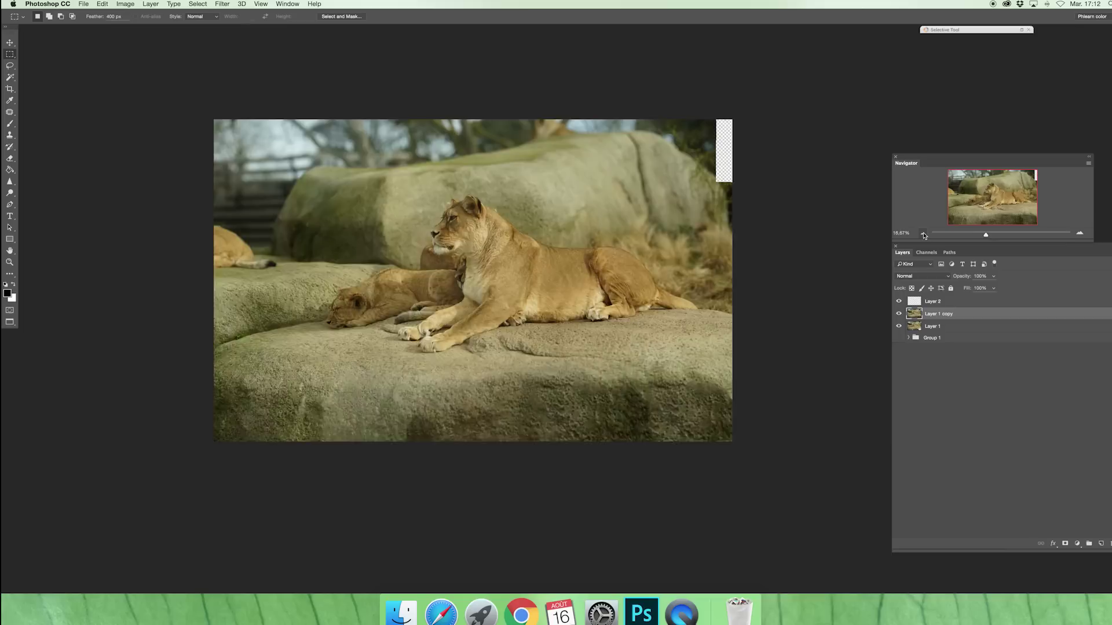
{"action": "key", "text": "super+minus"}
{"action": "key", "text": "super+d"}
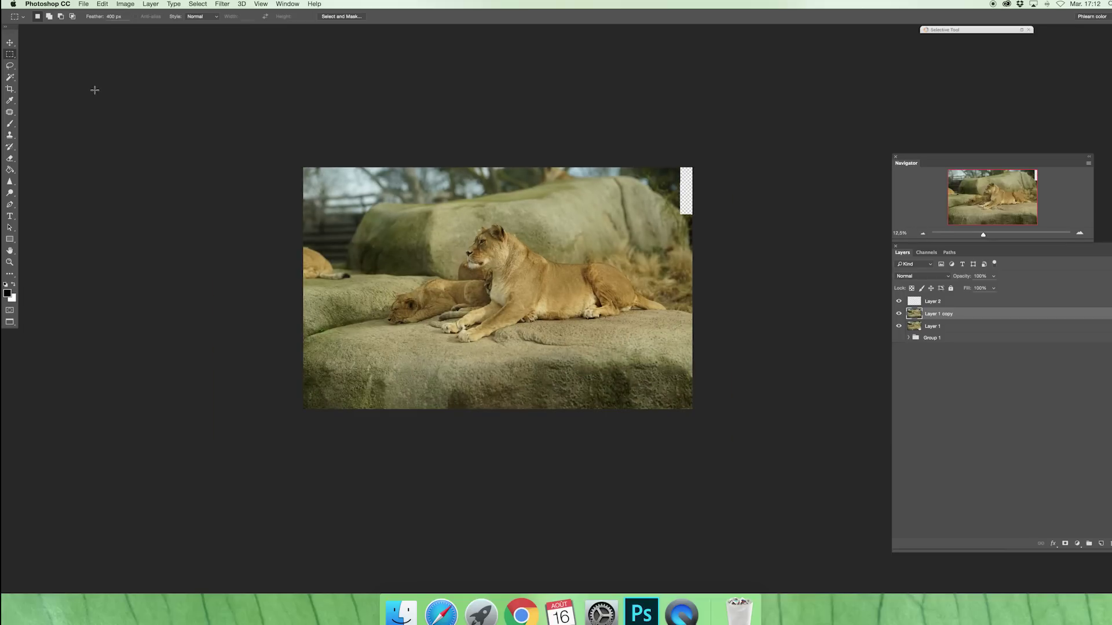
{"action": "left_click", "coordinate": [10, 89]}
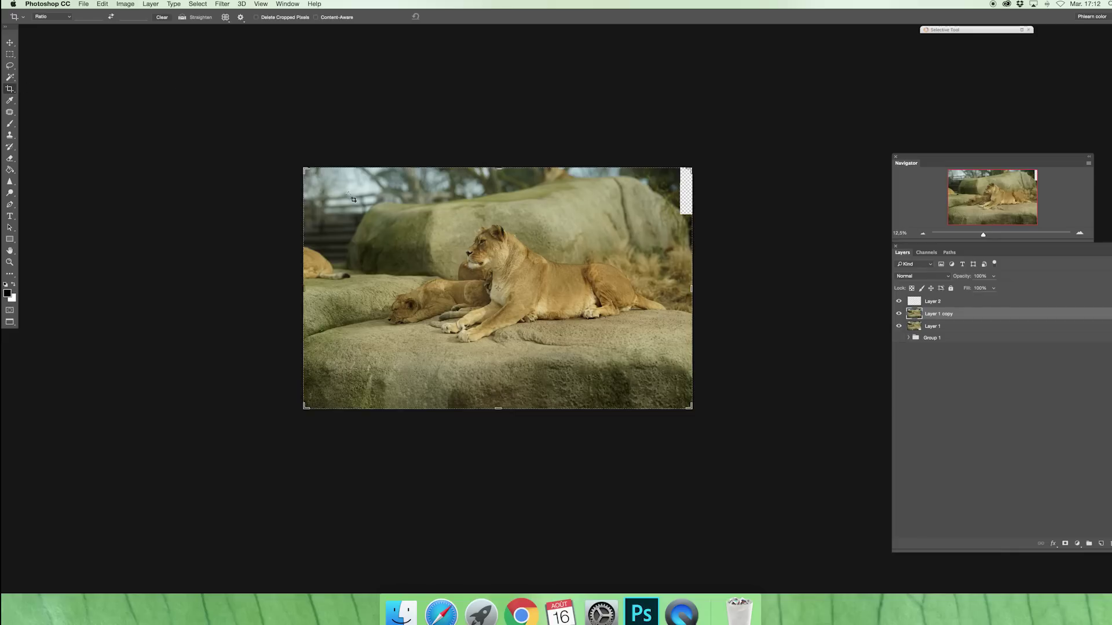
{"action": "left_click_drag", "start_coordinate": [305, 169], "coordinate": [331, 180]}
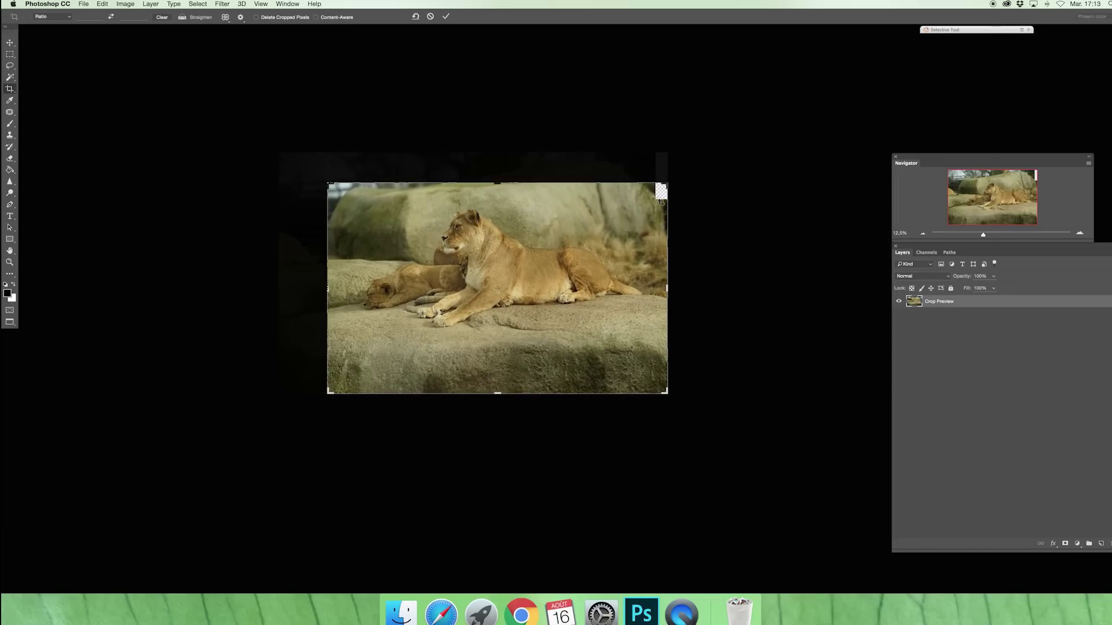
{"action": "mouse_move", "coordinate": [665, 184]}
{"action": "left_mouse_down"}
{"action": "mouse_move", "coordinate": [666, 165]}
{"action": "mouse_move", "coordinate": [646, 190]}
{"action": "left_mouse_up"}
{"action": "left_click_drag", "start_coordinate": [506, 246], "coordinate": [497, 269]}
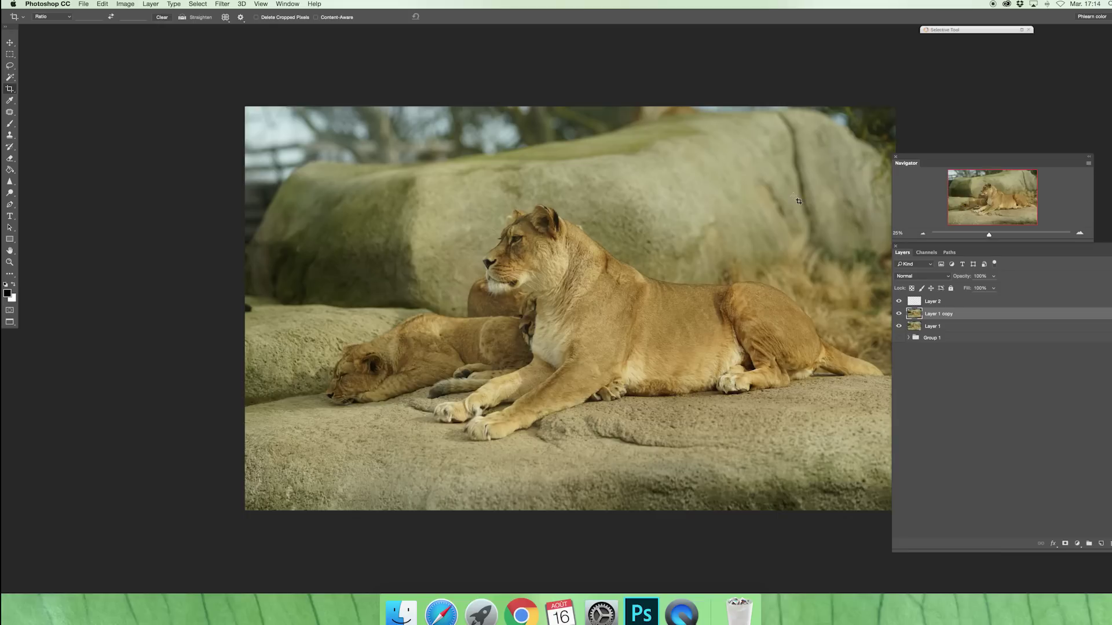
Step: Hide the blank Layer 2, then drag it to the trash to delete it
{"action": "left_click_drag", "start_coordinate": [714, 214], "coordinate": [645, 188]}
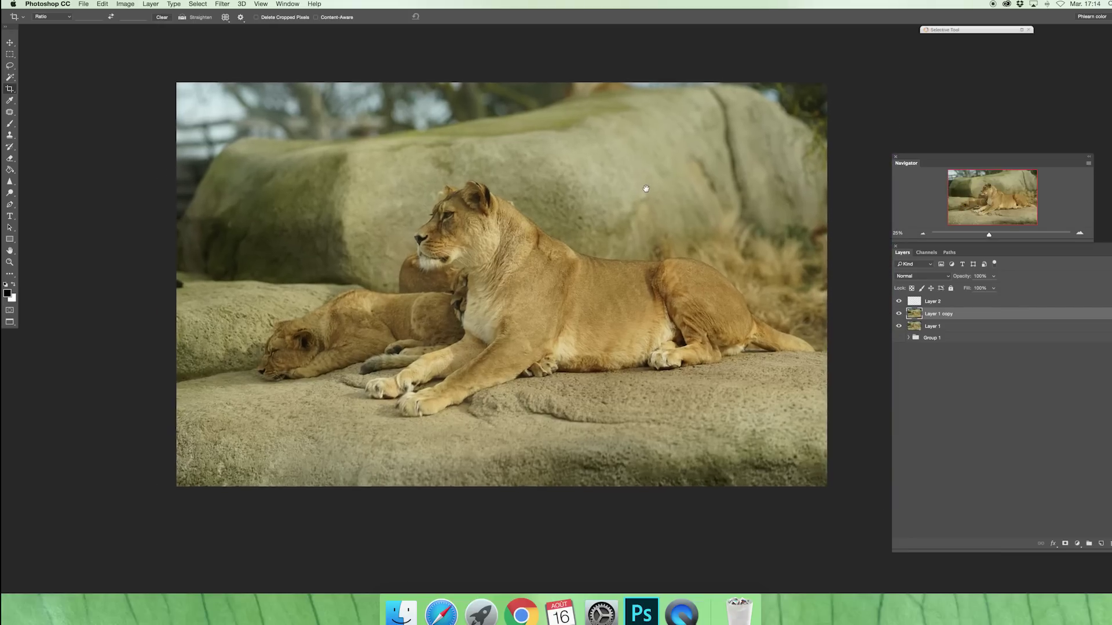
{"action": "left_click", "coordinate": [899, 301]}
{"action": "left_click", "coordinate": [1077, 543]}
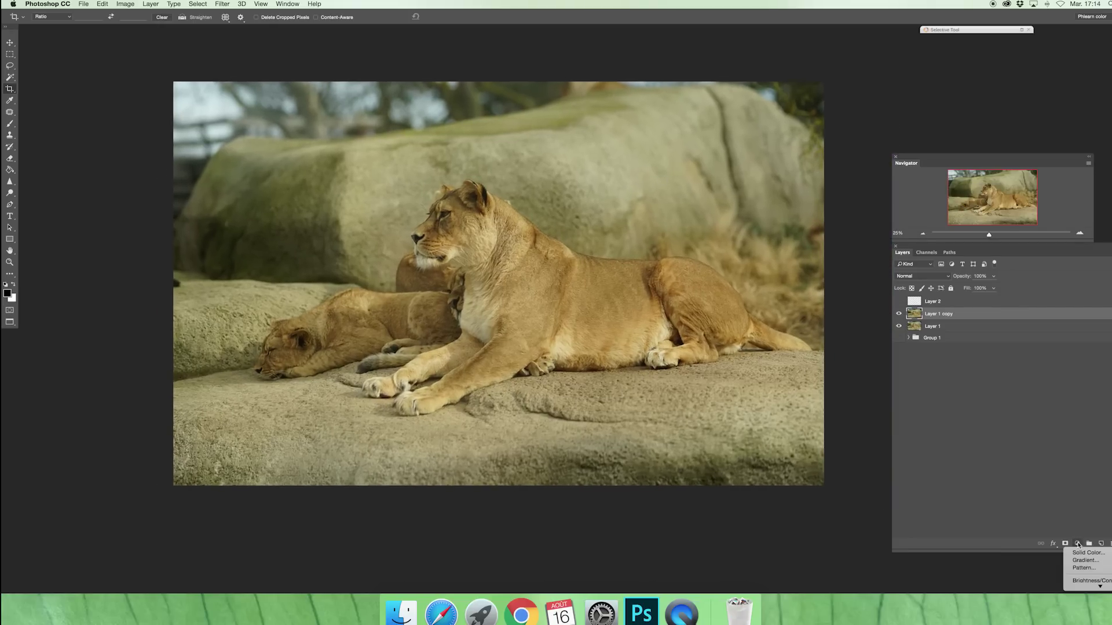
{"action": "left_click", "coordinate": [1079, 527]}
{"action": "left_click_drag", "start_coordinate": [991, 304], "coordinate": [1110, 543]}
Step: Add a Selective Color adjustment layer and reduce Cyan in the Neutrals
{"action": "left_click", "coordinate": [1077, 544]}
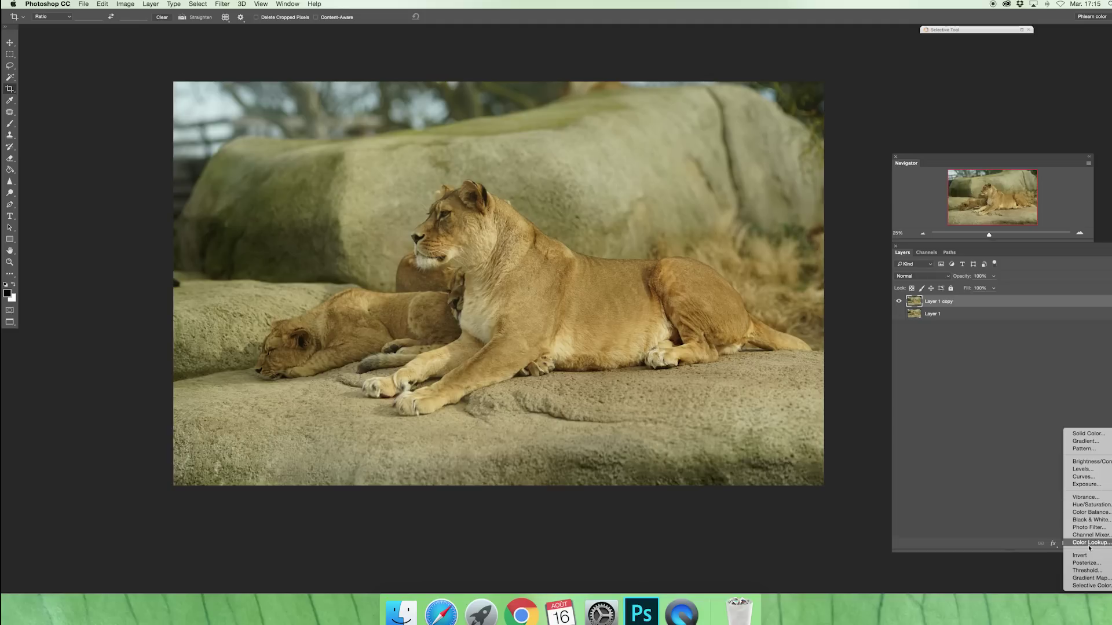
{"action": "left_click", "coordinate": [1084, 586]}
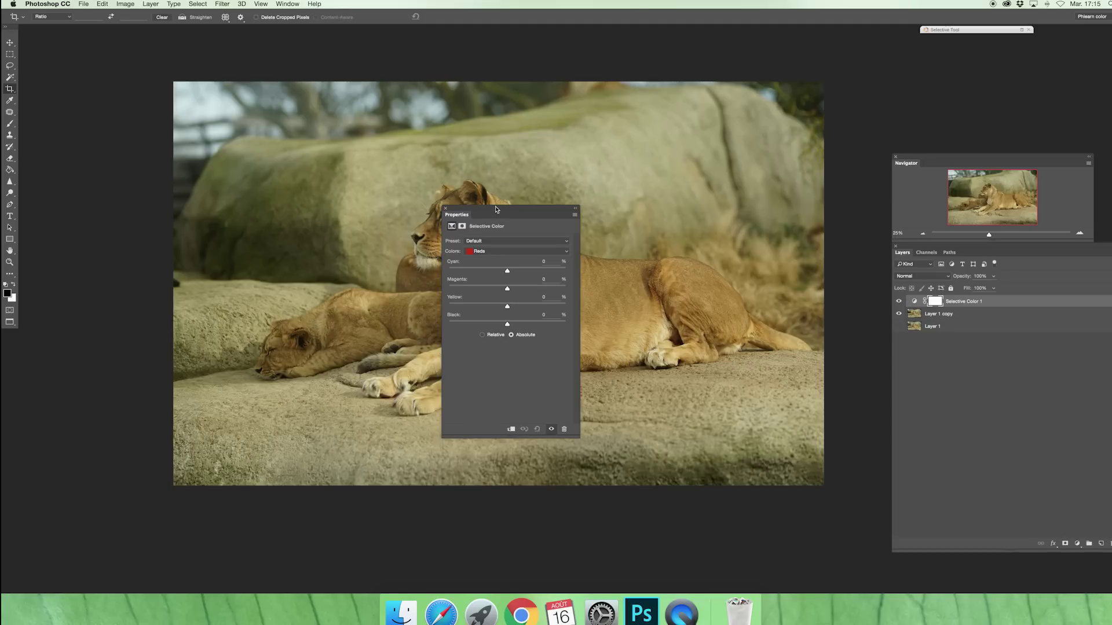
{"action": "left_click_drag", "start_coordinate": [497, 209], "coordinate": [93, 132]}
{"action": "left_click", "coordinate": [94, 174]}
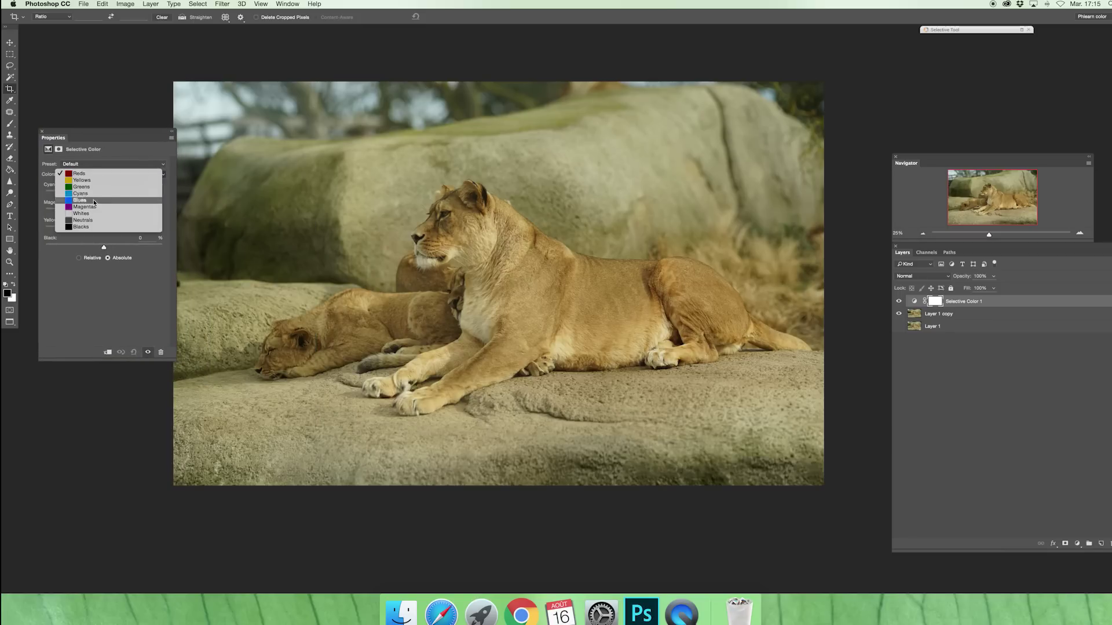
{"action": "left_click", "coordinate": [82, 220]}
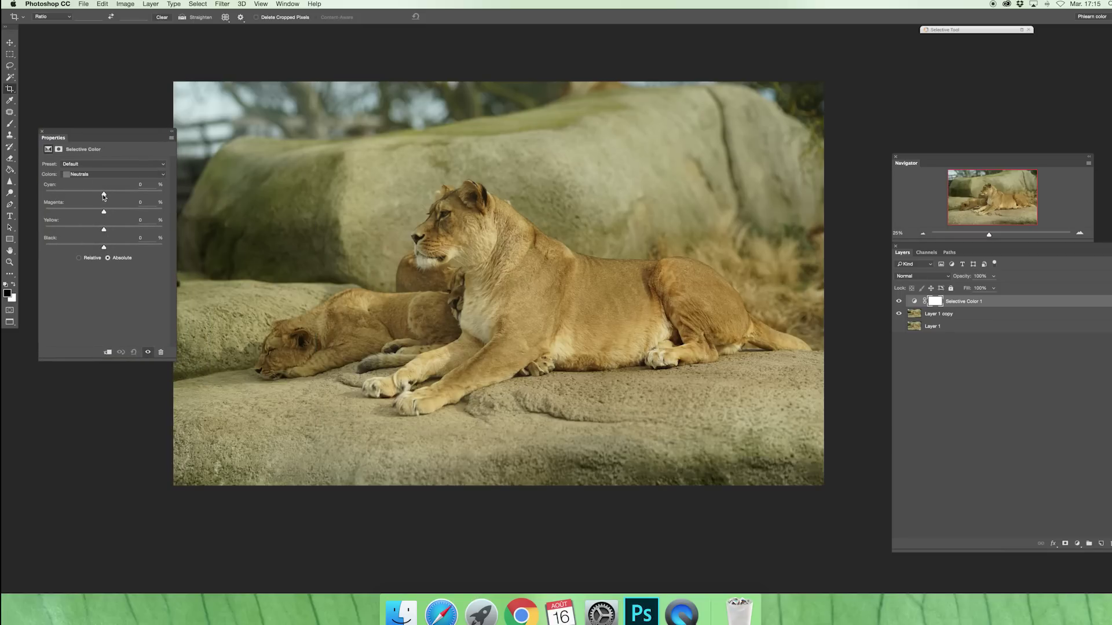
{"action": "left_click_drag", "start_coordinate": [104, 196], "coordinate": [100, 197]}
Step: Tune the Yellows range to Yellow −11 and Magenta +2, with a slight Cyan tweak
{"action": "left_click", "coordinate": [110, 175]}
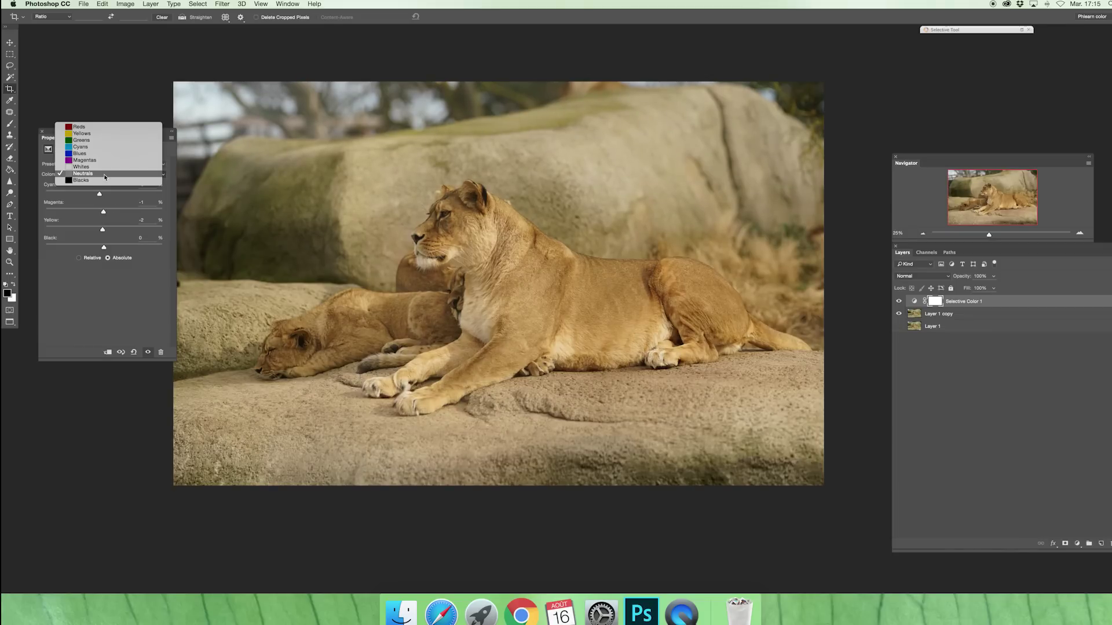
{"action": "left_click", "coordinate": [111, 135]}
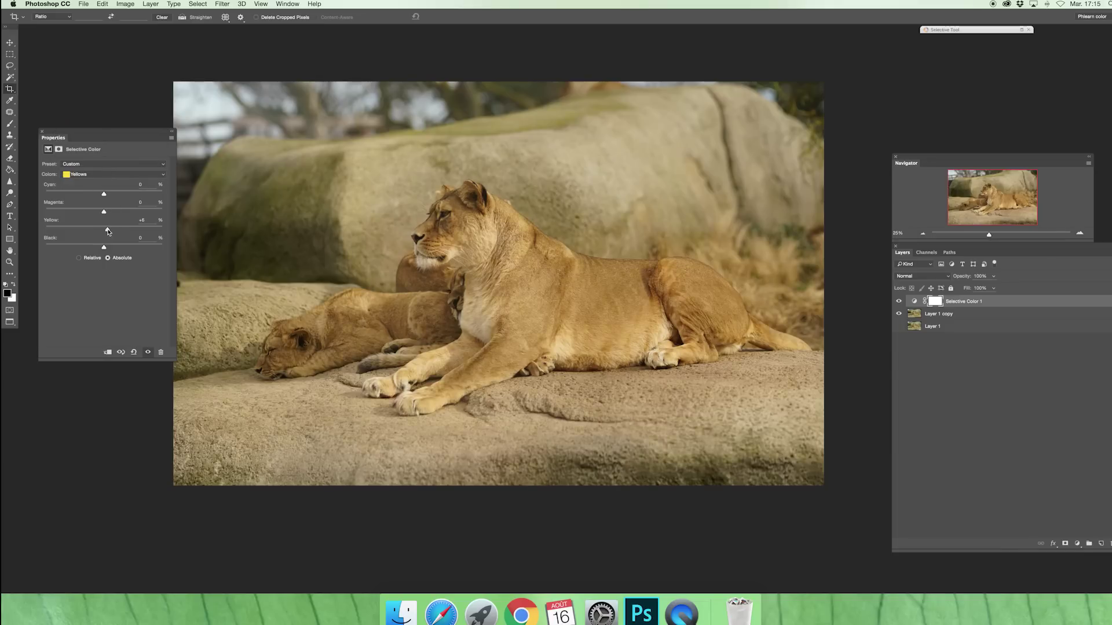
{"action": "left_click_drag", "start_coordinate": [108, 231], "coordinate": [99, 231]}
{"action": "left_click_drag", "start_coordinate": [108, 214], "coordinate": [105, 215]}
{"action": "left_click_drag", "start_coordinate": [105, 195], "coordinate": [105, 195]}
{"action": "left_click", "coordinate": [1076, 544]}
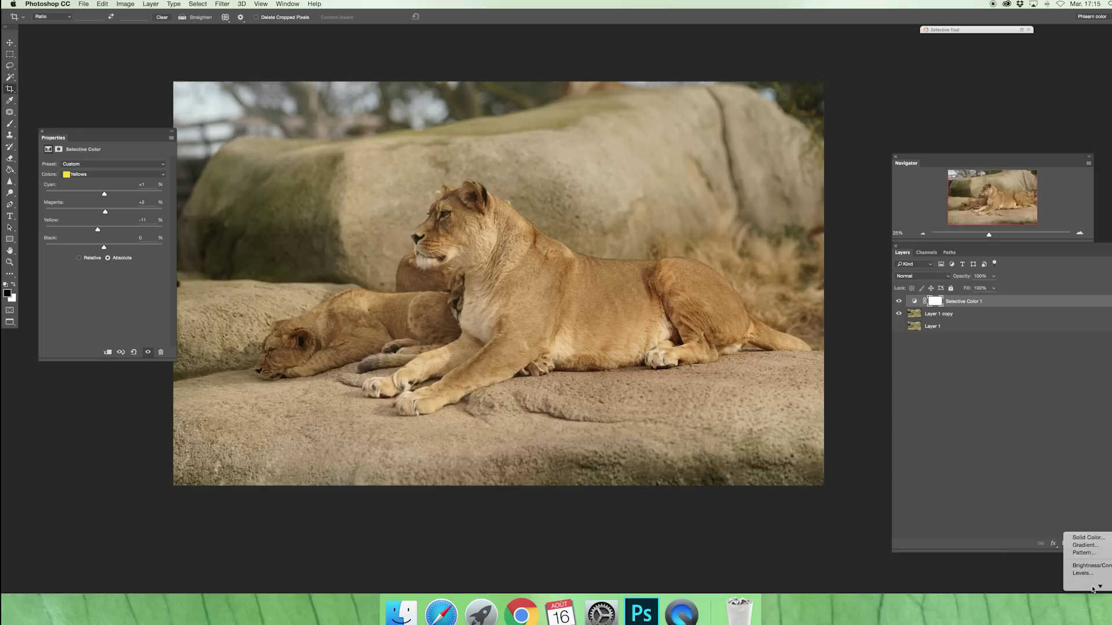
{"action": "scroll", "coordinate": [1080, 556], "scroll_direction": "down", "scroll_amount": 5}
Step: Add a Curves adjustment layer; lower the green shadows slightly and add a green highlight point
{"action": "left_click", "coordinate": [1083, 476]}
{"action": "left_click", "coordinate": [87, 174]}
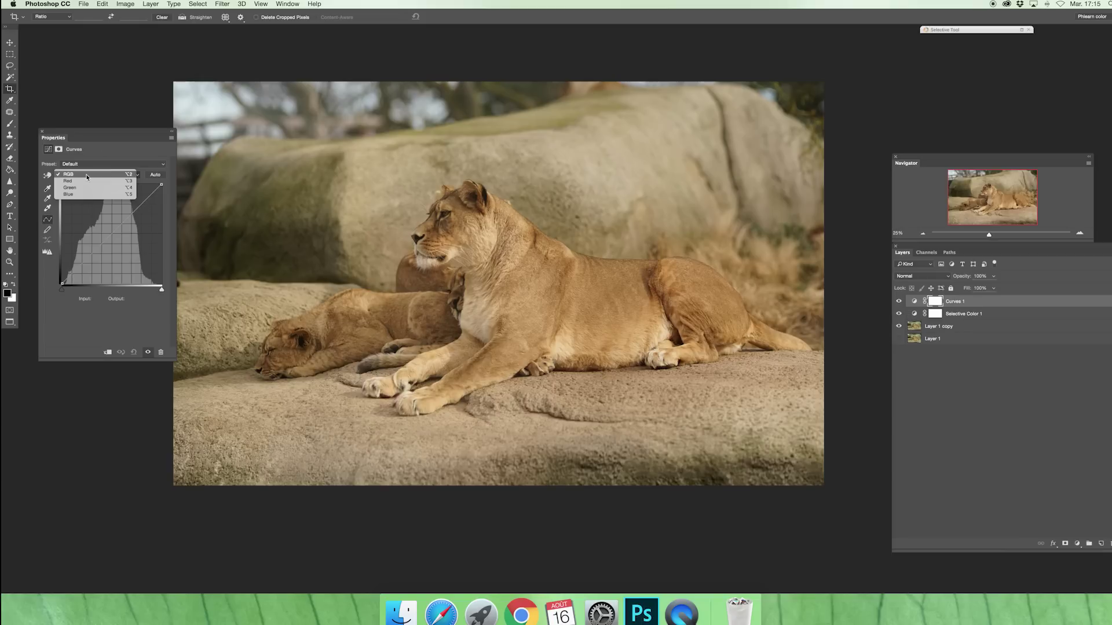
{"action": "left_click", "coordinate": [70, 188]}
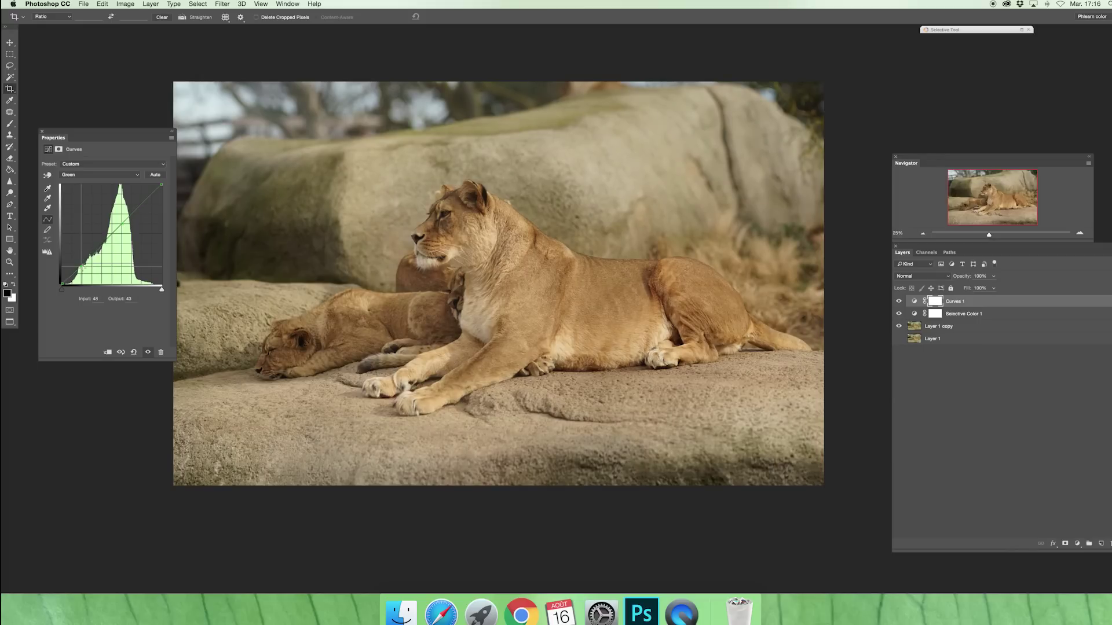
{"action": "left_click_drag", "start_coordinate": [83, 267], "coordinate": [83, 268]}
{"action": "left_click", "coordinate": [123, 225]}
{"action": "left_click_drag", "start_coordinate": [123, 226], "coordinate": [122, 226]}
Step: On the Blue curve, raise the shadows slightly and add a highlight point
{"action": "left_click", "coordinate": [95, 177]}
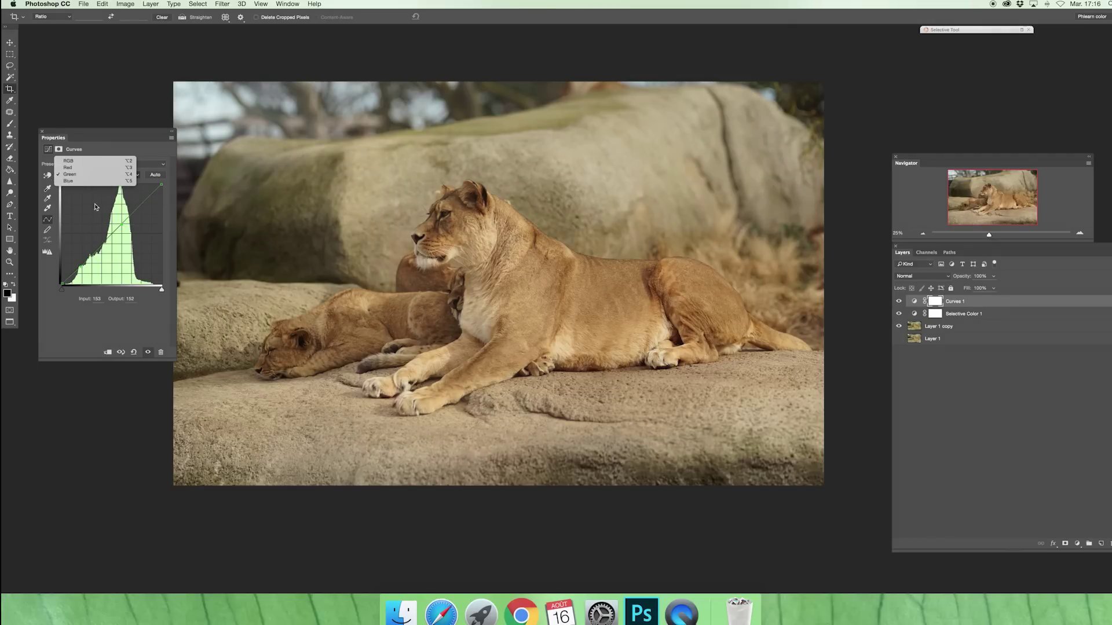
{"action": "left_click", "coordinate": [97, 185]}
{"action": "left_click", "coordinate": [82, 261]}
{"action": "left_click_drag", "start_coordinate": [83, 261], "coordinate": [82, 260]}
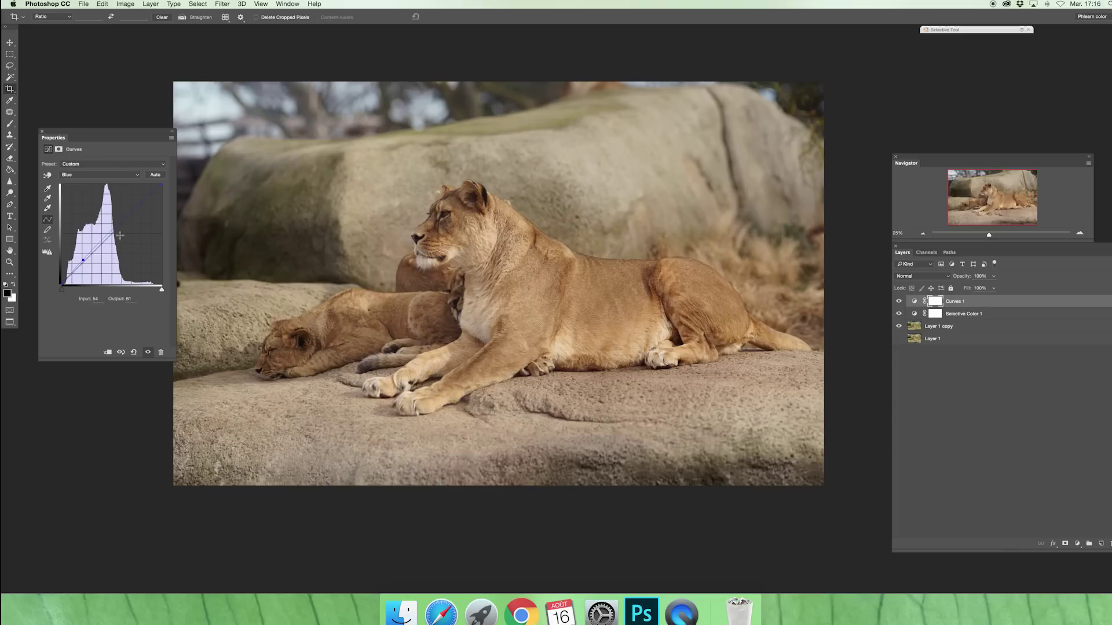
{"action": "left_click_drag", "start_coordinate": [117, 226], "coordinate": [119, 227]}
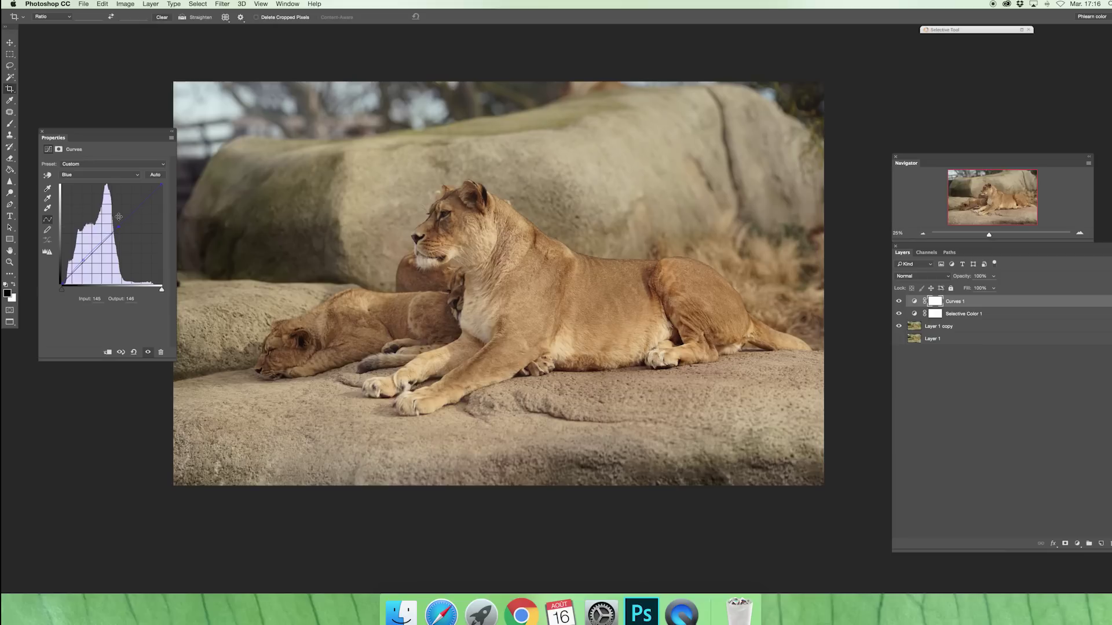
Step: On the RGB curve, lift the black point and anchor the midtones for a faded look
{"action": "left_click", "coordinate": [97, 175]}
{"action": "left_click", "coordinate": [92, 154]}
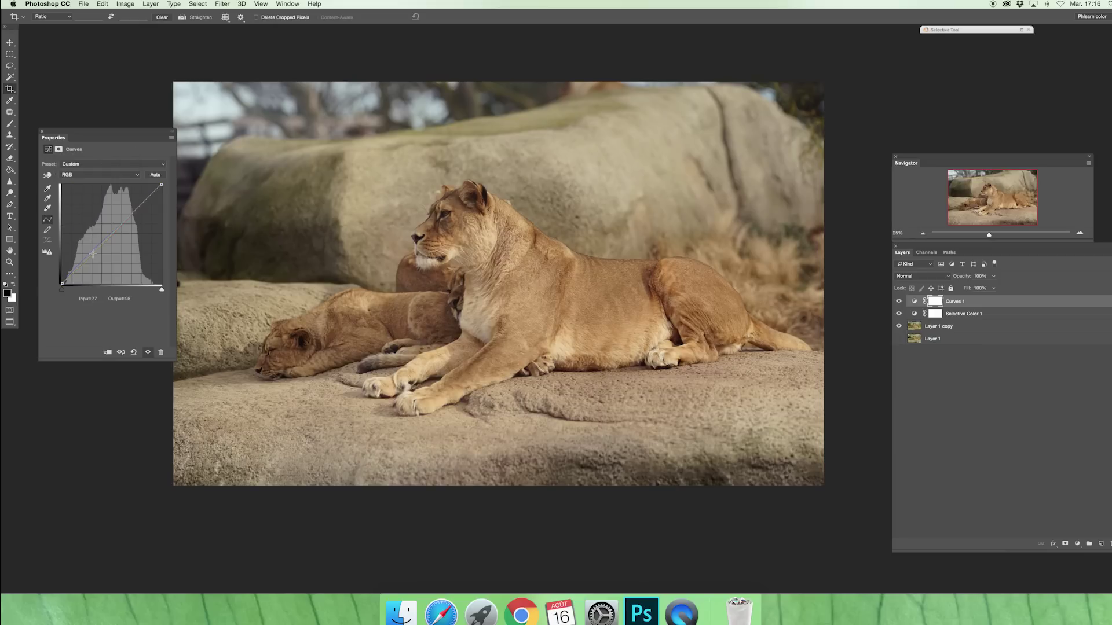
{"action": "left_click_drag", "start_coordinate": [62, 285], "coordinate": [69, 274]}
{"action": "left_click_drag", "start_coordinate": [110, 236], "coordinate": [87, 260]}
{"action": "left_click", "coordinate": [898, 302]}
{"action": "left_click", "coordinate": [898, 302]}
{"action": "key", "text": "super+minus"}
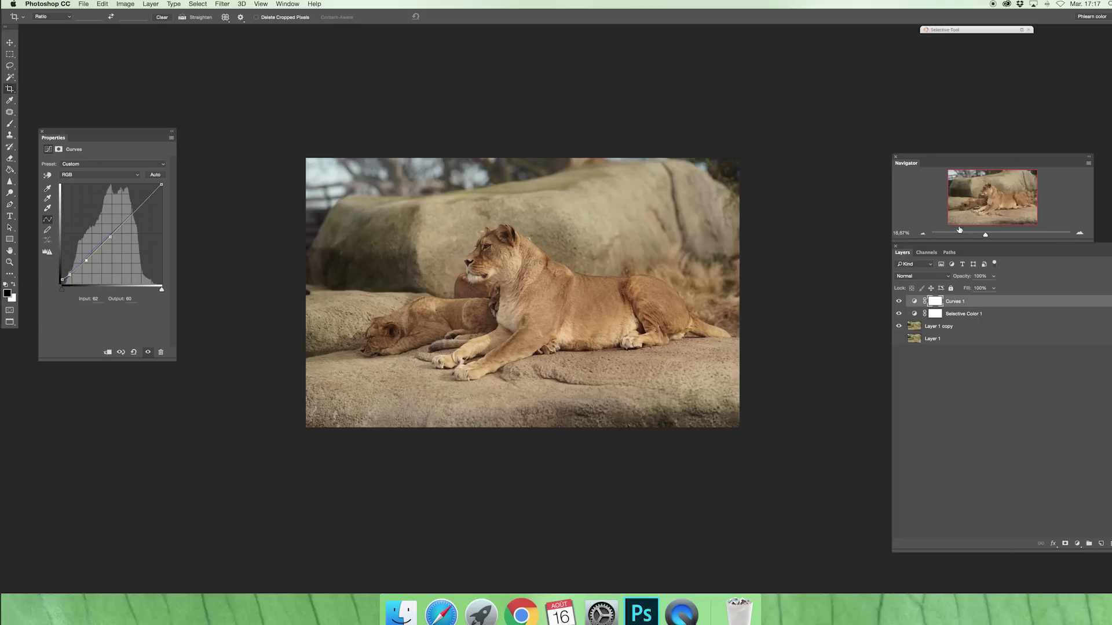
Step: Zoom past 100% onto the lioness's face using the Navigator to inspect the grade
{"action": "left_click", "coordinate": [1079, 235]}
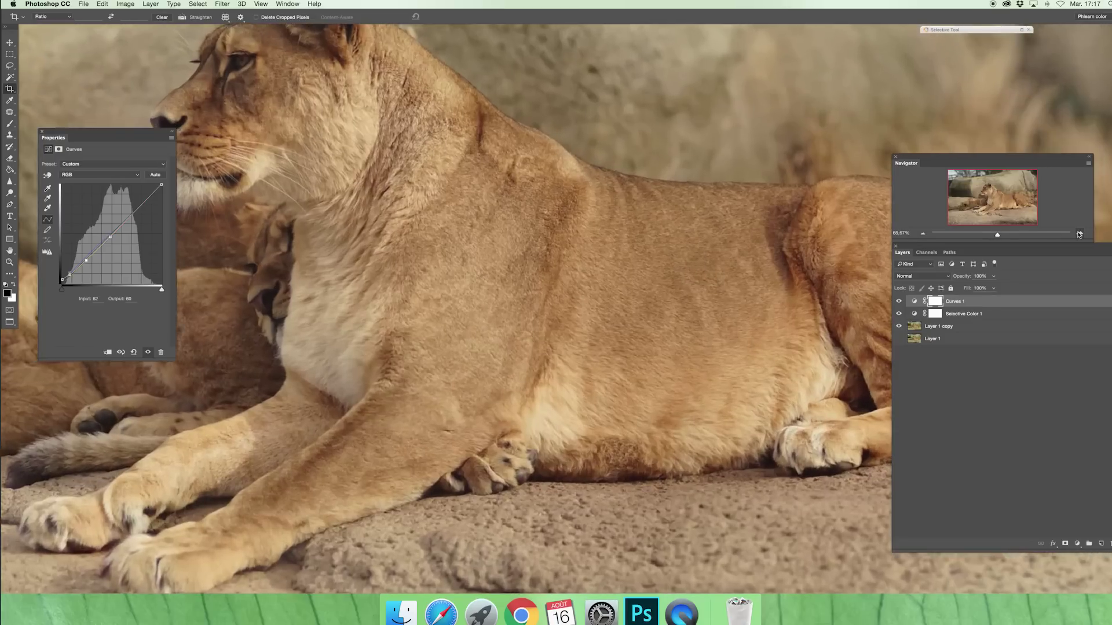
{"action": "left_click", "coordinate": [1079, 235]}
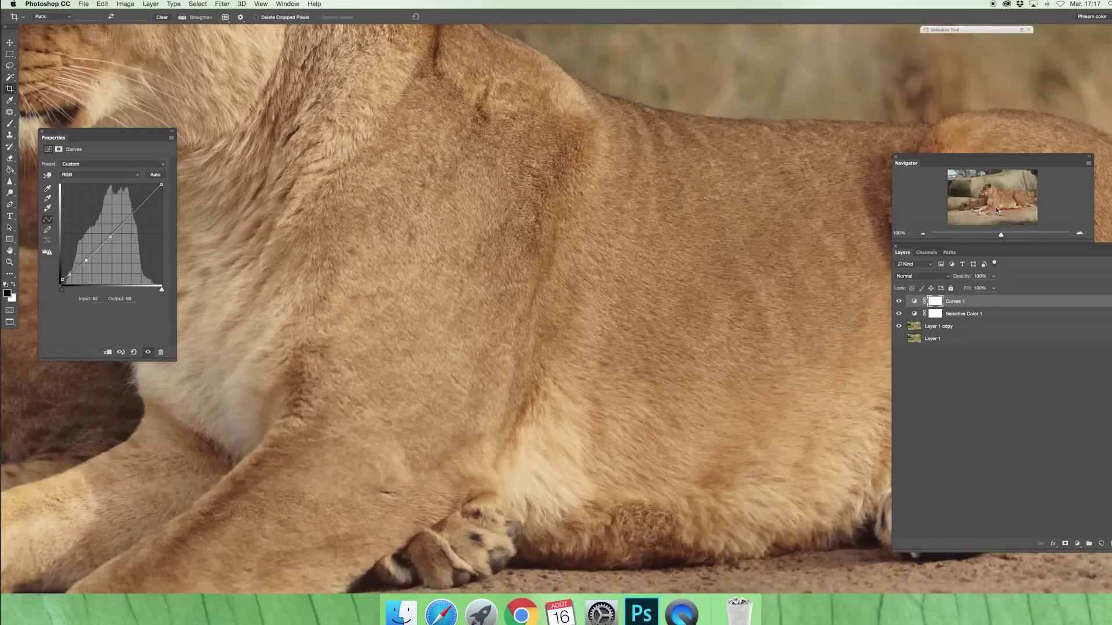
{"action": "left_click_drag", "start_coordinate": [995, 206], "coordinate": [996, 193]}
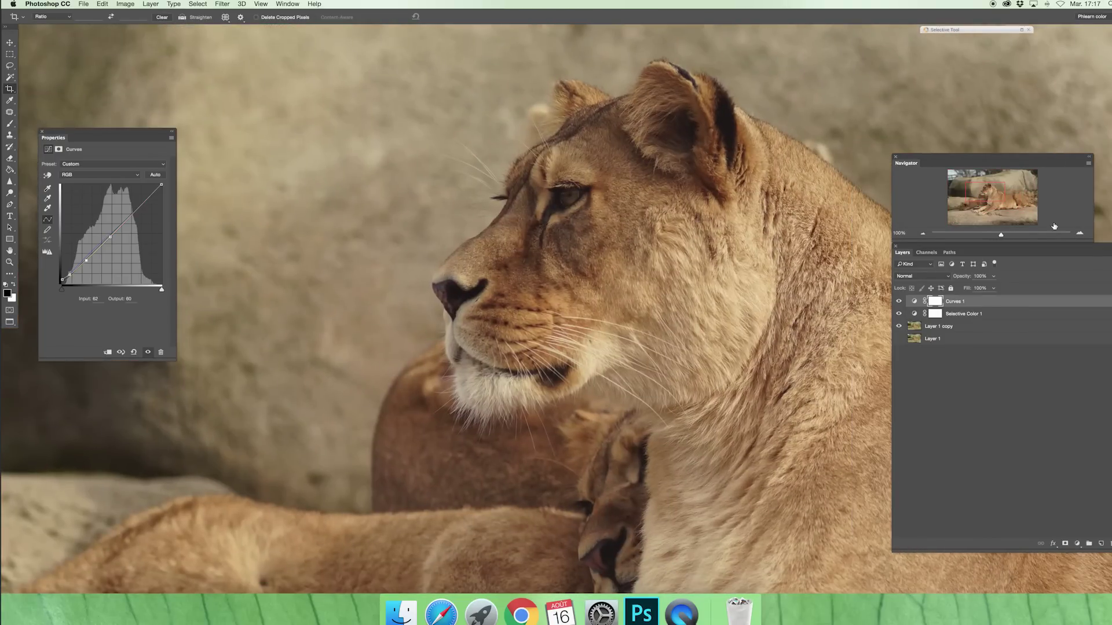
{"action": "left_click", "coordinate": [1078, 234]}
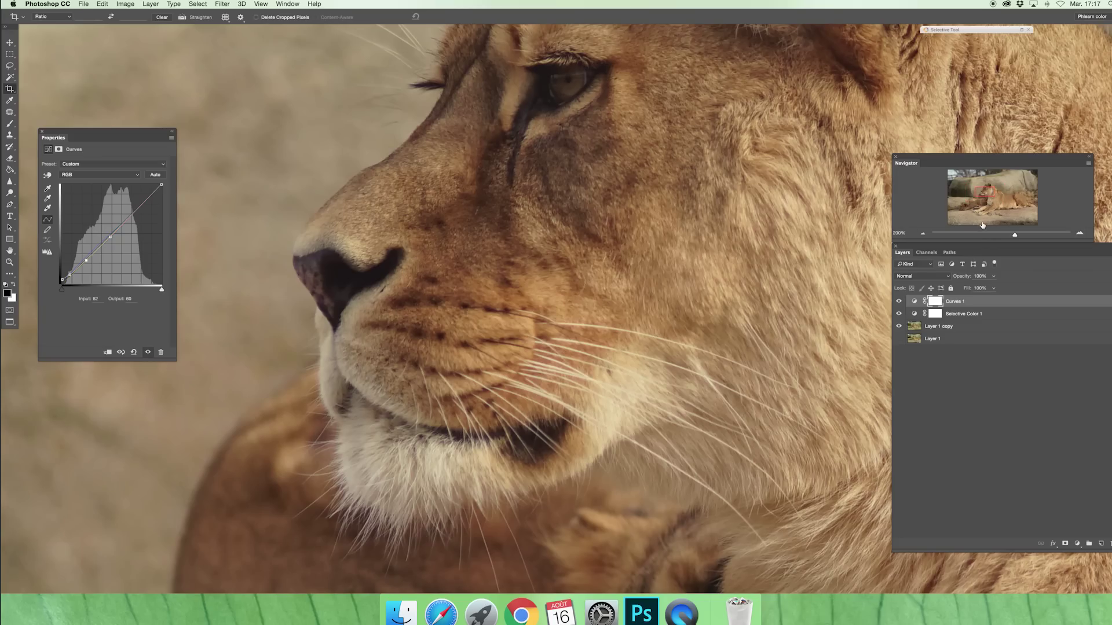